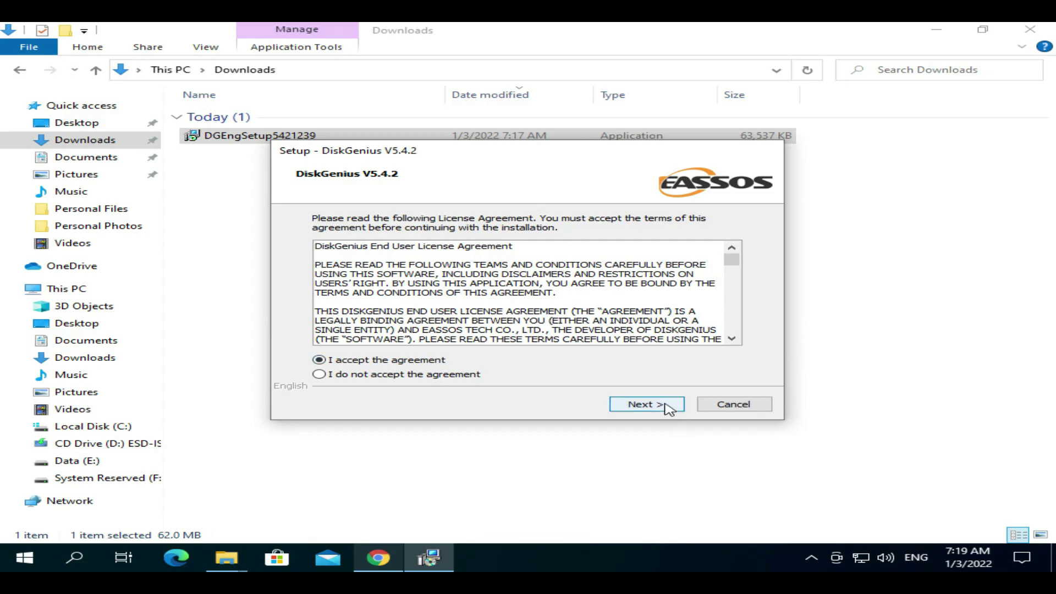
Step: Accept the DiskGenius license and finish setup with Open Website unchecked
click(646, 405)
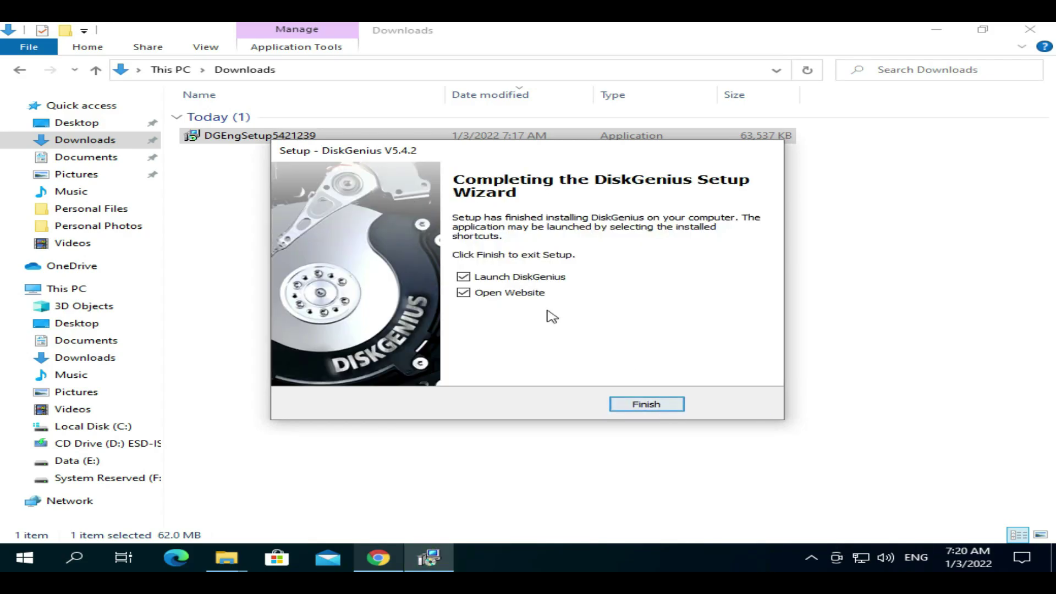
click(463, 293)
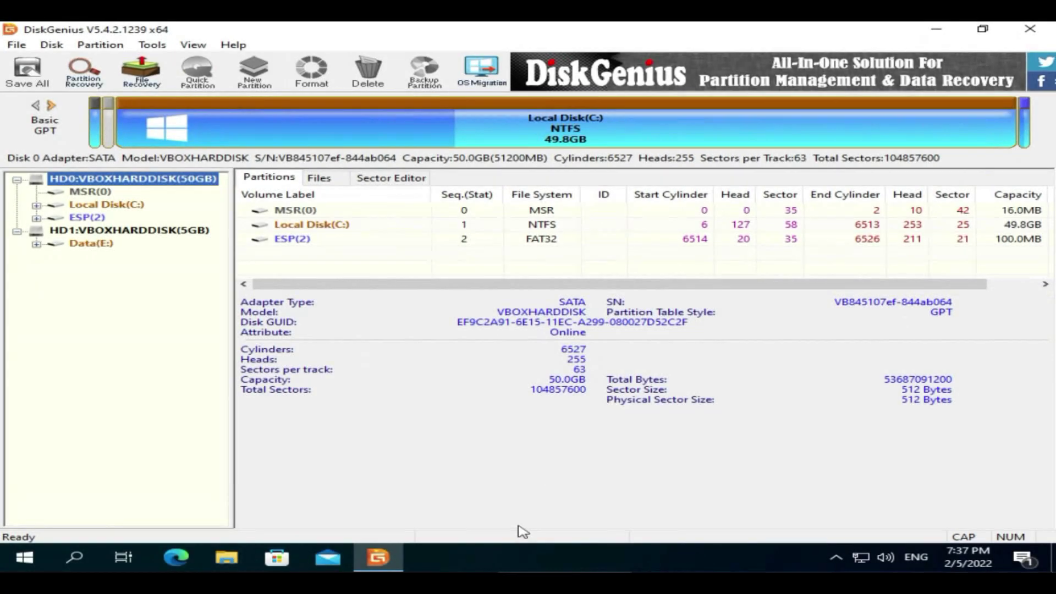
Step: Convert the 50GB disk HD0 to an MBR partition table
click(127, 180)
right_click(116, 179)
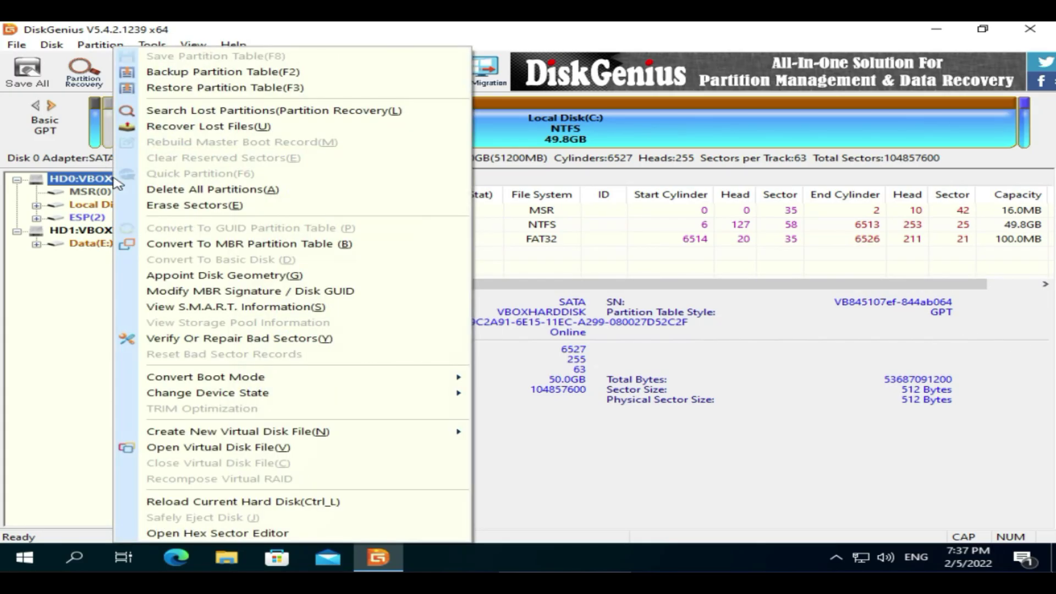
click(353, 246)
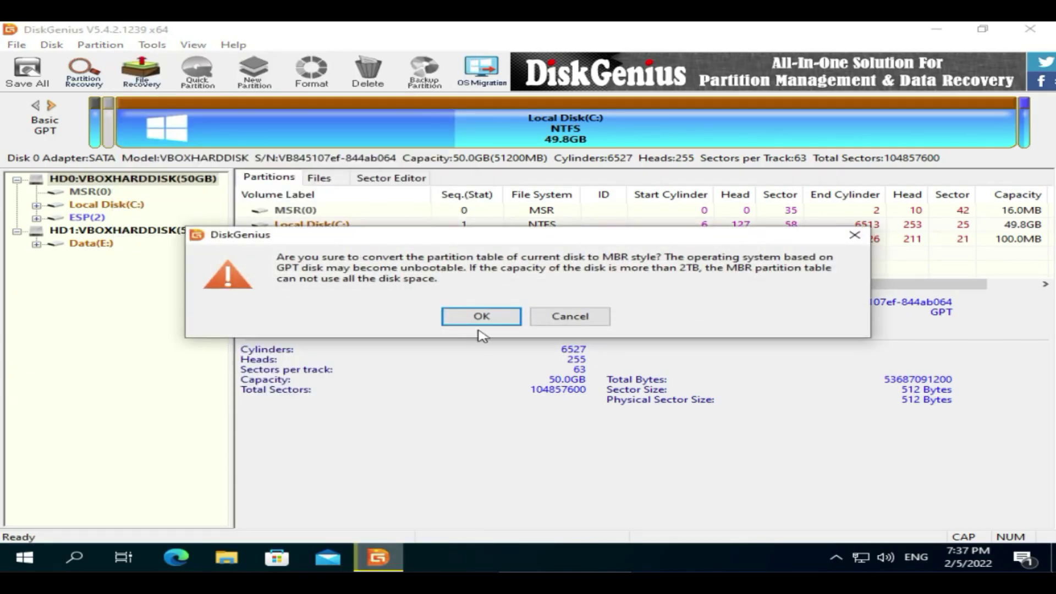
click(481, 316)
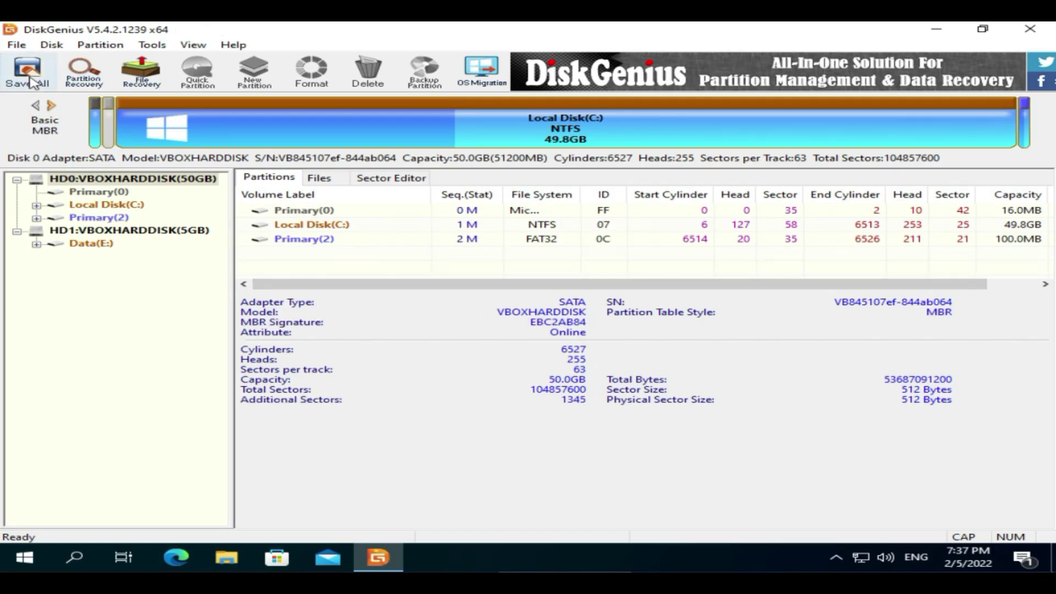
Step: Save all pending changes to disk, confirming past the warning
click(33, 79)
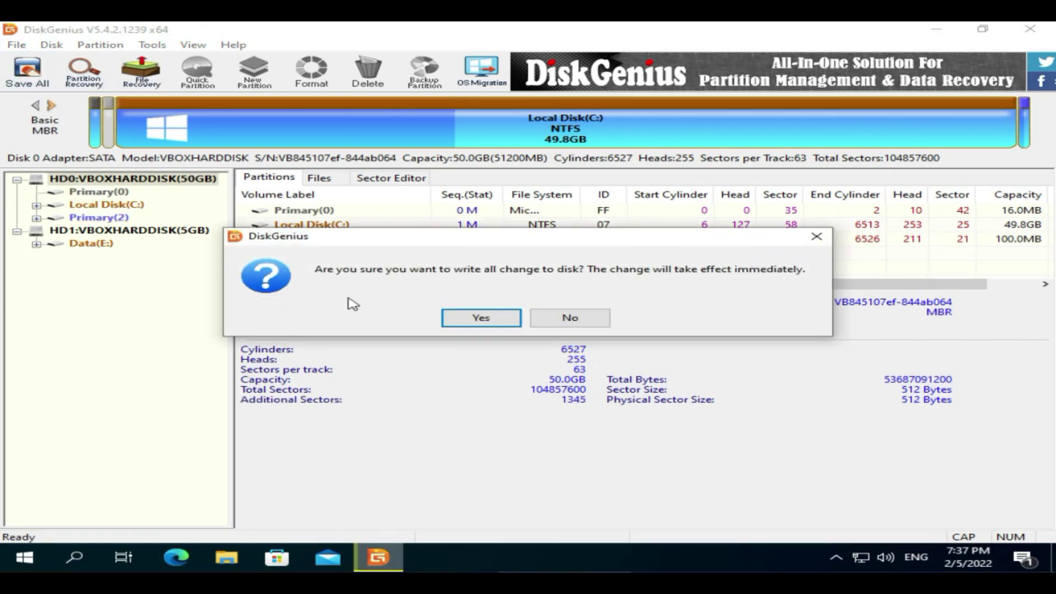
click(481, 320)
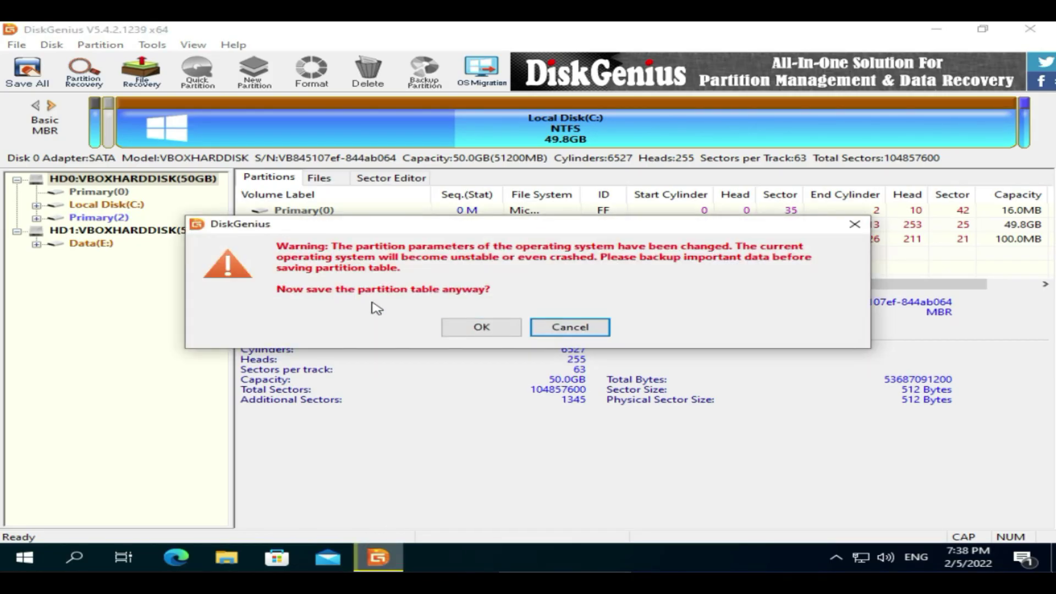
click(452, 328)
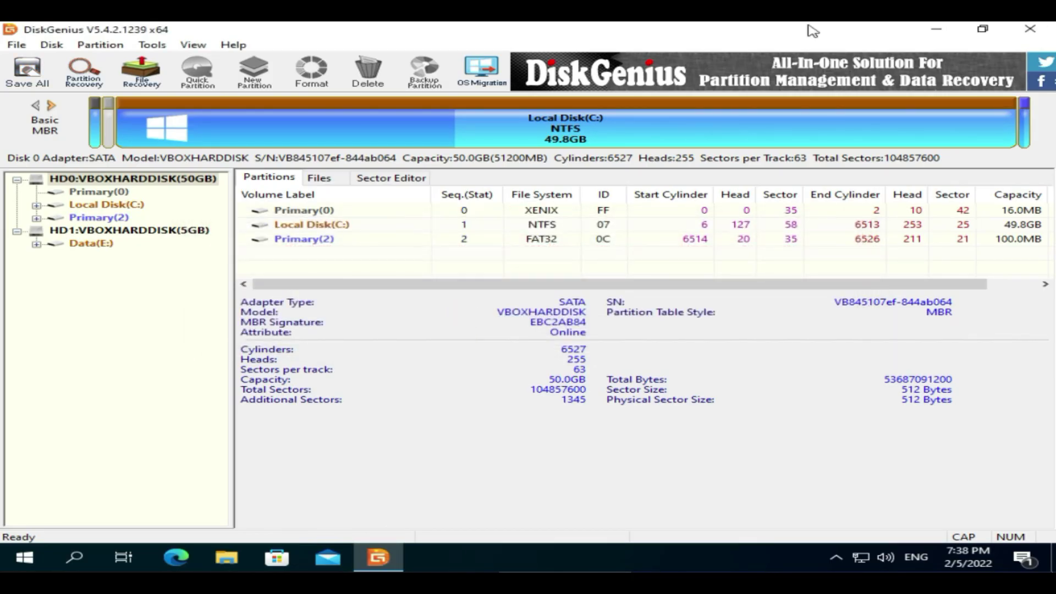
Step: Close DiskGenius and restart Windows from the Start menu's Power options
click(1031, 30)
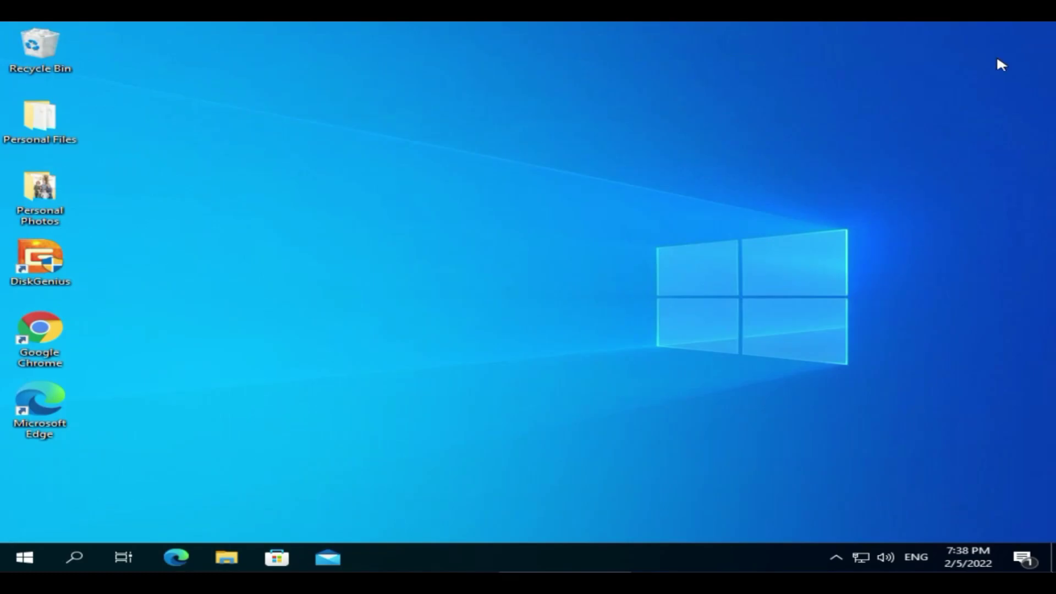
click(29, 561)
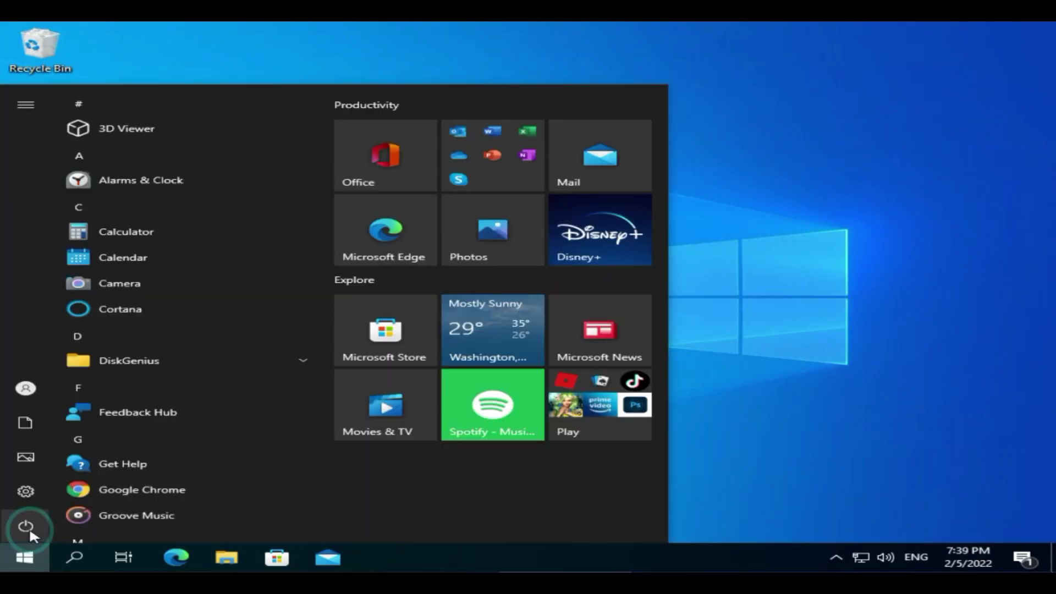
click(30, 526)
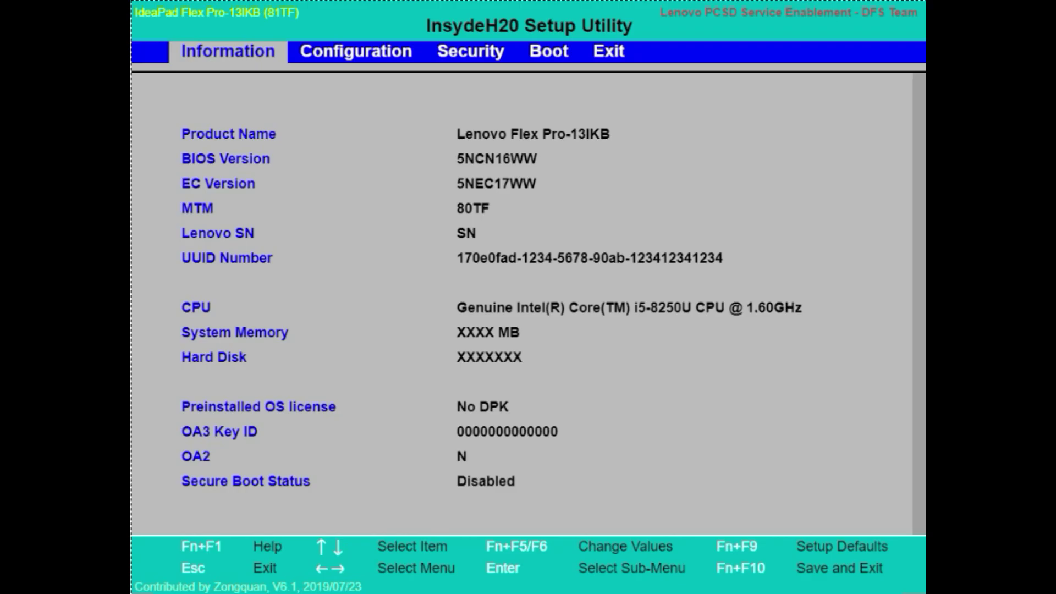
Step: Set Boot Mode to Legacy Support on the Boot tab
key(Right)
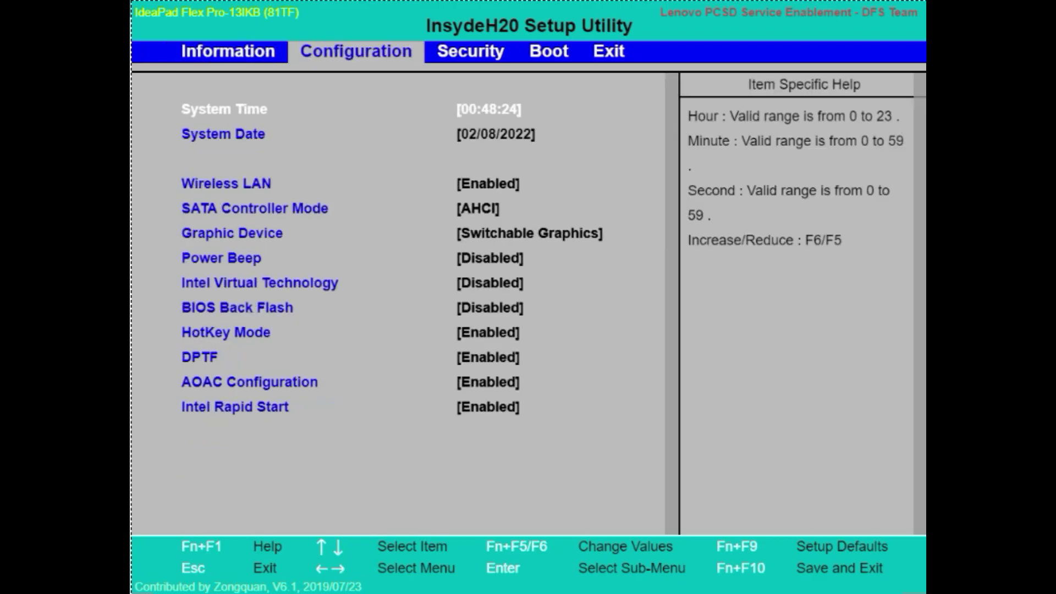
key(Right)
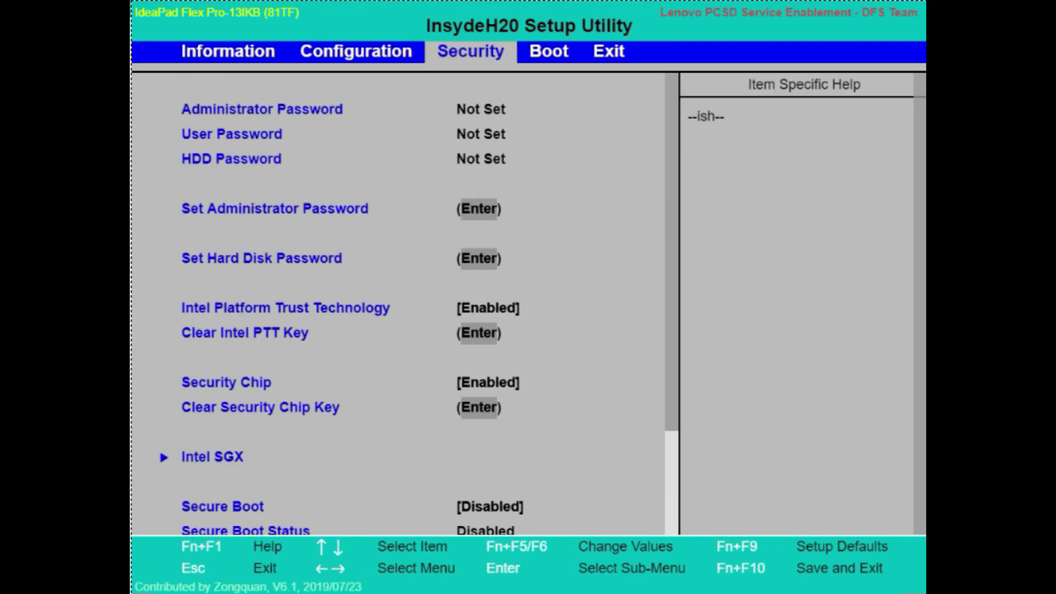
key(Right)
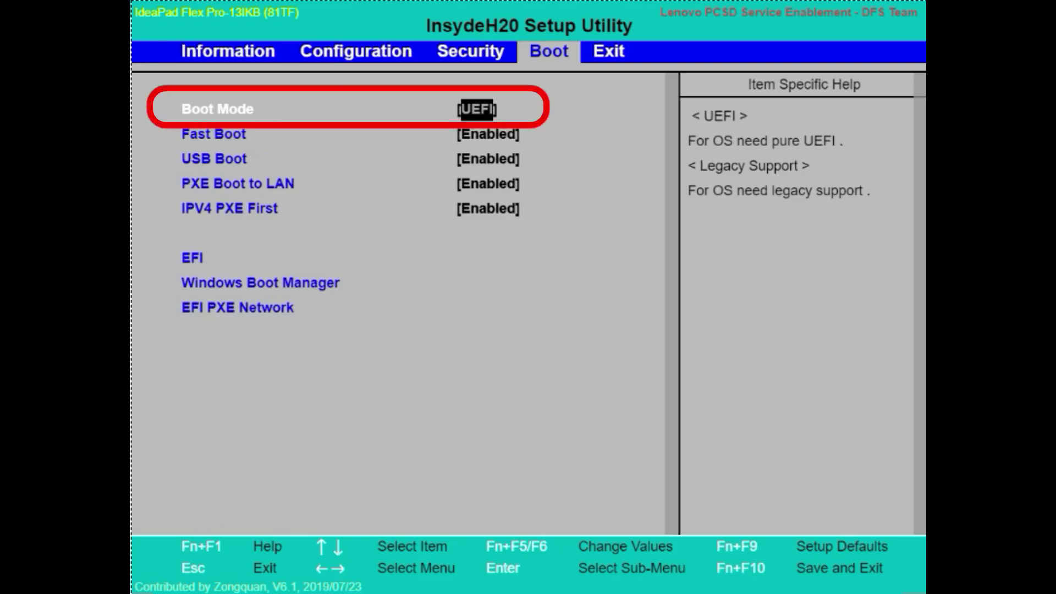
key(Return)
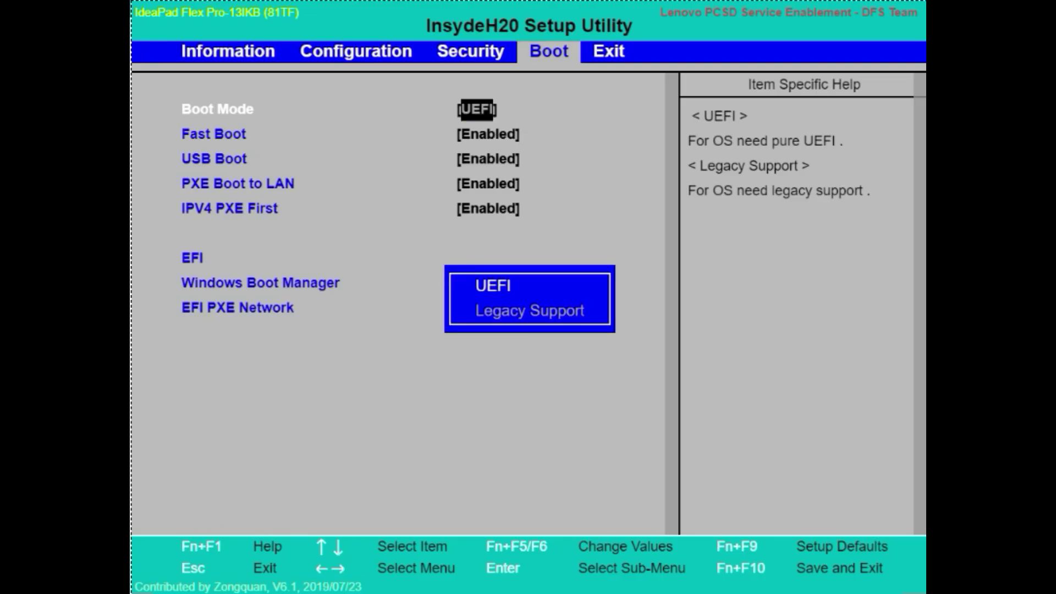
key(Down)
key(Return)
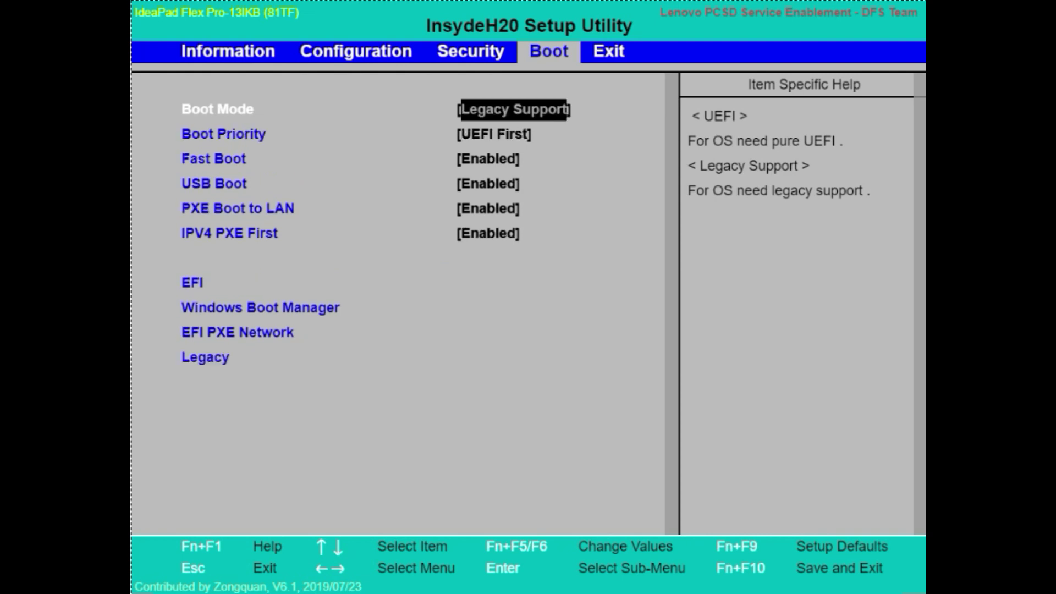
Step: Exit the setup utility saving changes
key(Right)
key(Return)
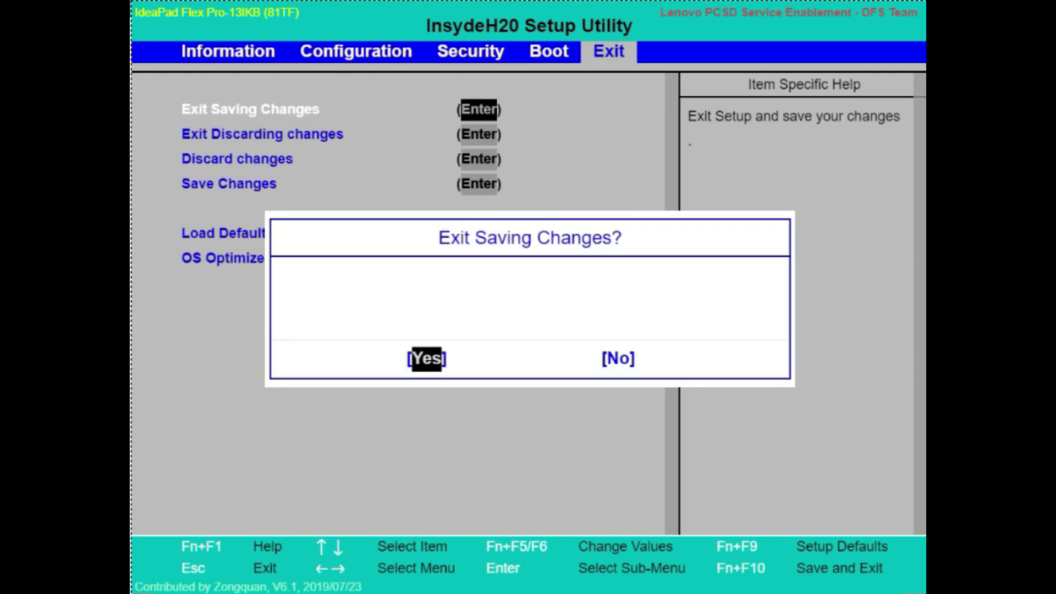
key(Return)
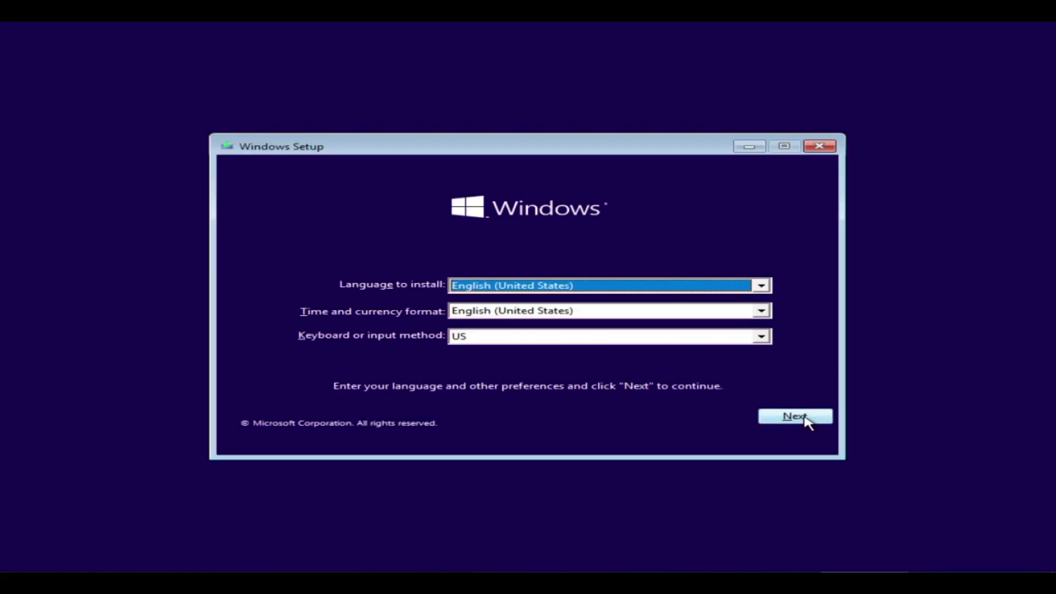
Step: Open Command Prompt via Repair your computer, Troubleshoot and Advanced options
click(794, 416)
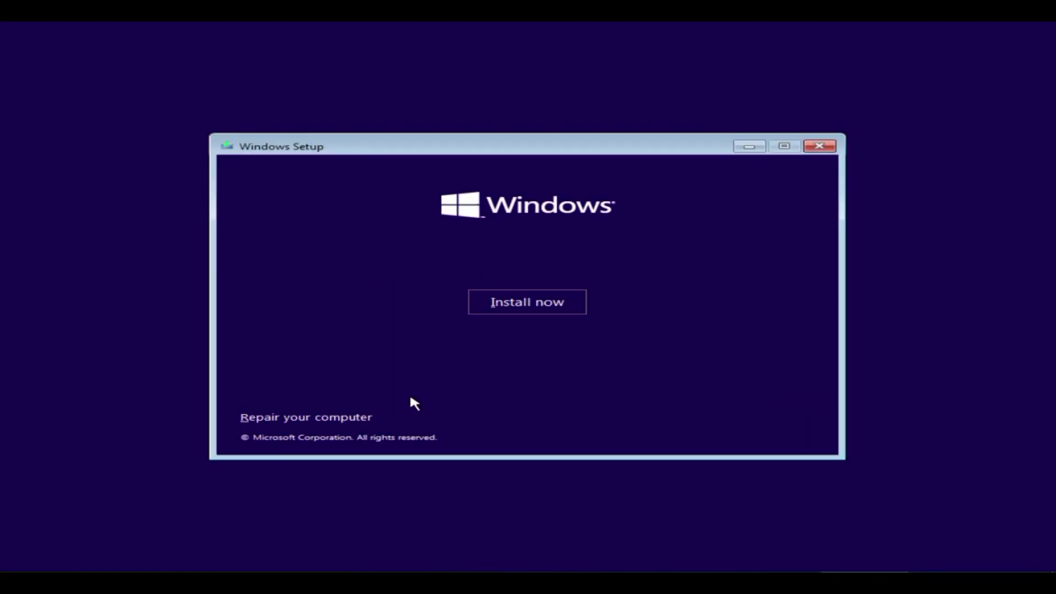
click(334, 419)
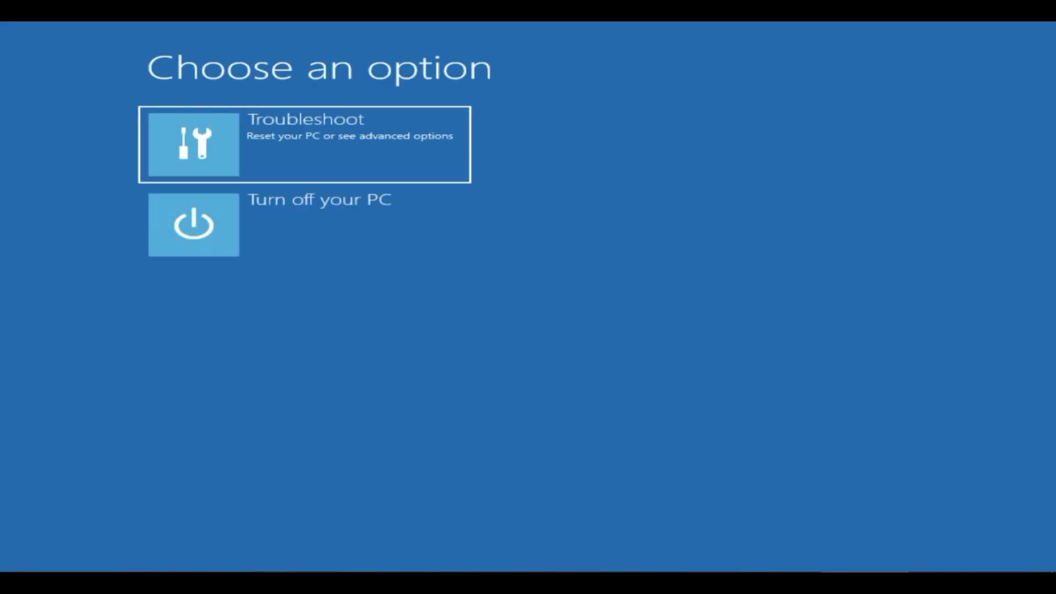
click(330, 149)
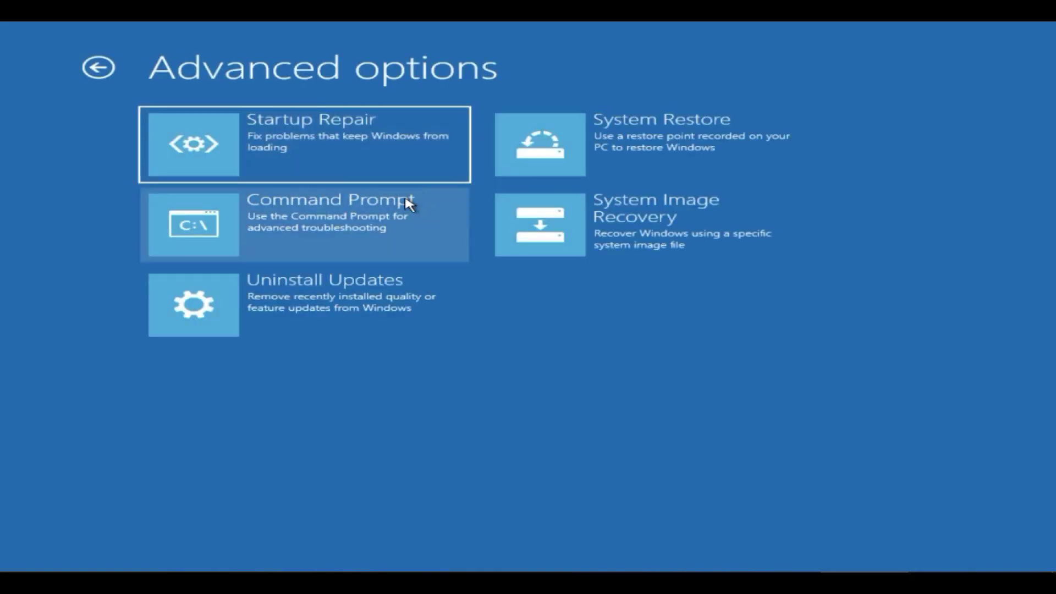
click(373, 203)
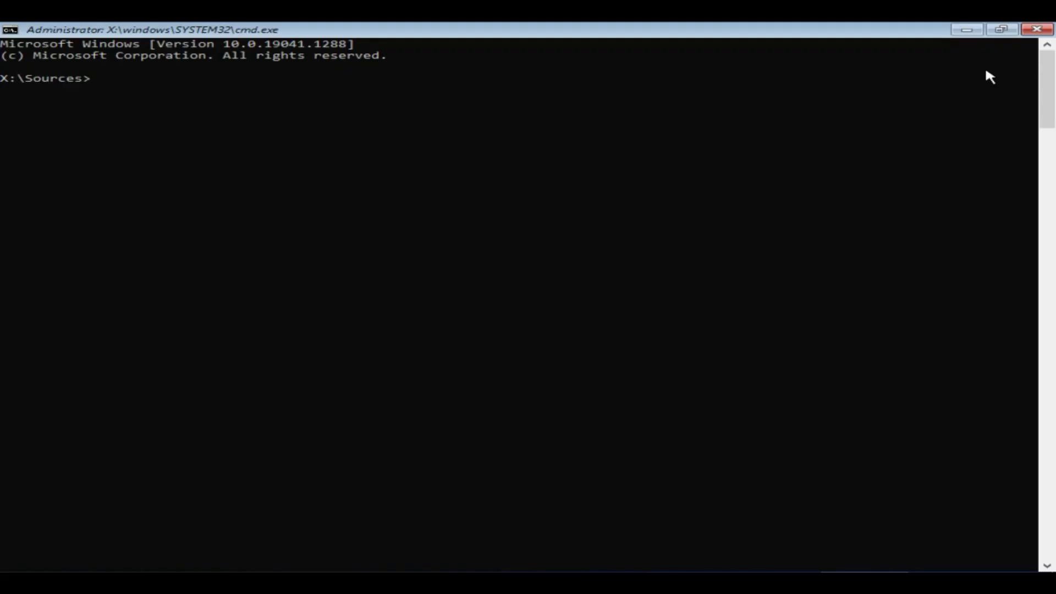
text(diskpart)
Step: Start diskpart and run list disk and list volume, noting D: Windows and E: system
key(Return)
text(list )
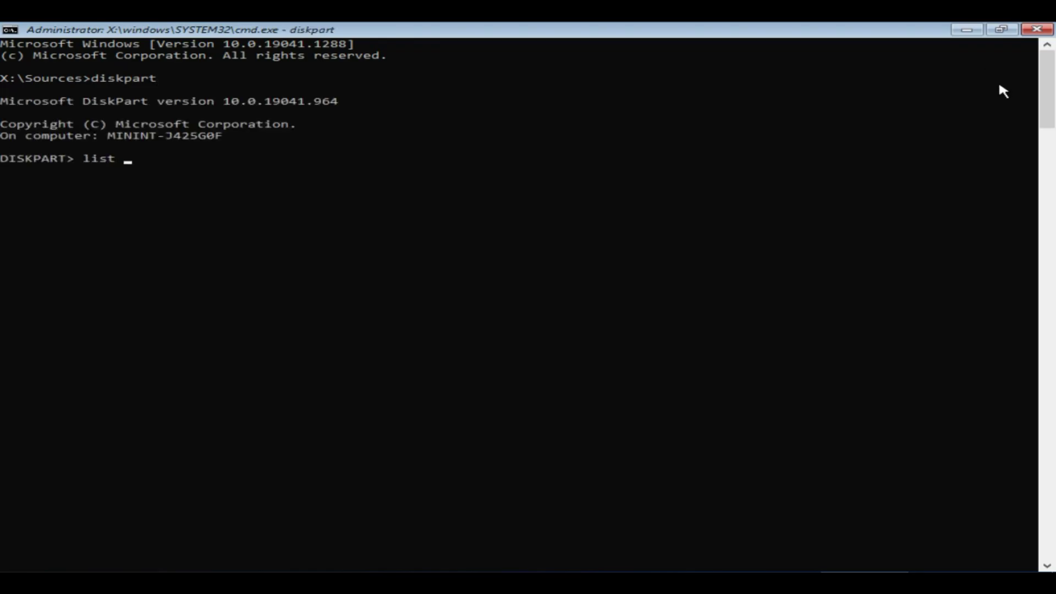
text(disk)
key(Return)
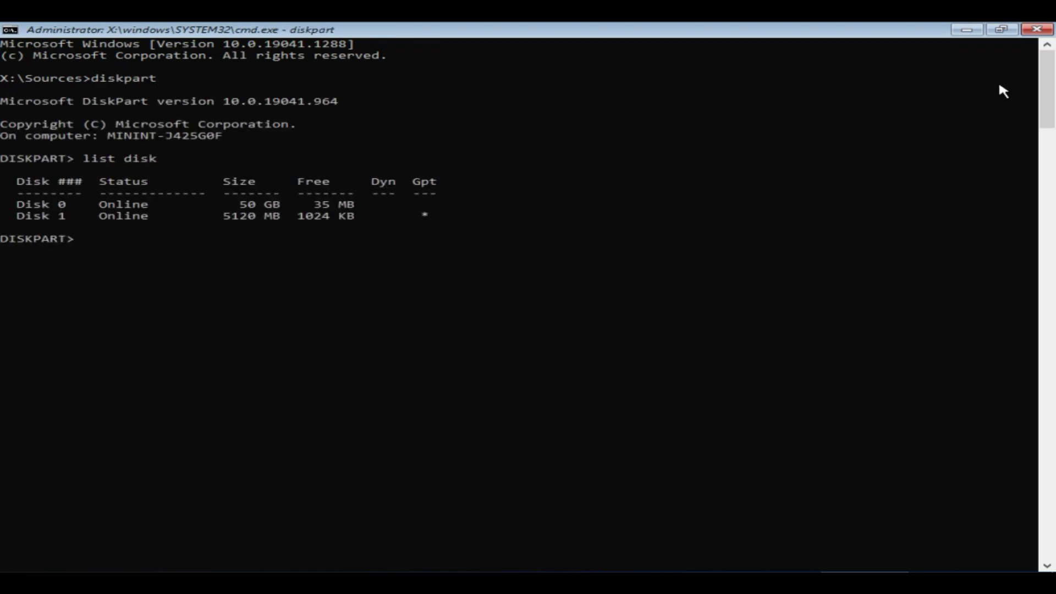
text(list vo)
text(lume)
key(Return)
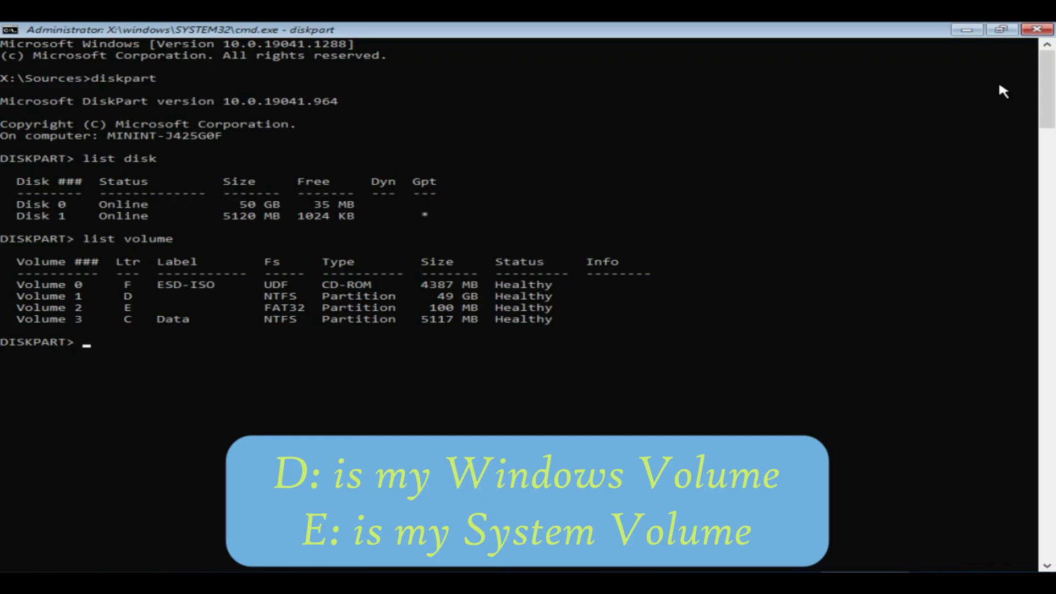
text(exit)
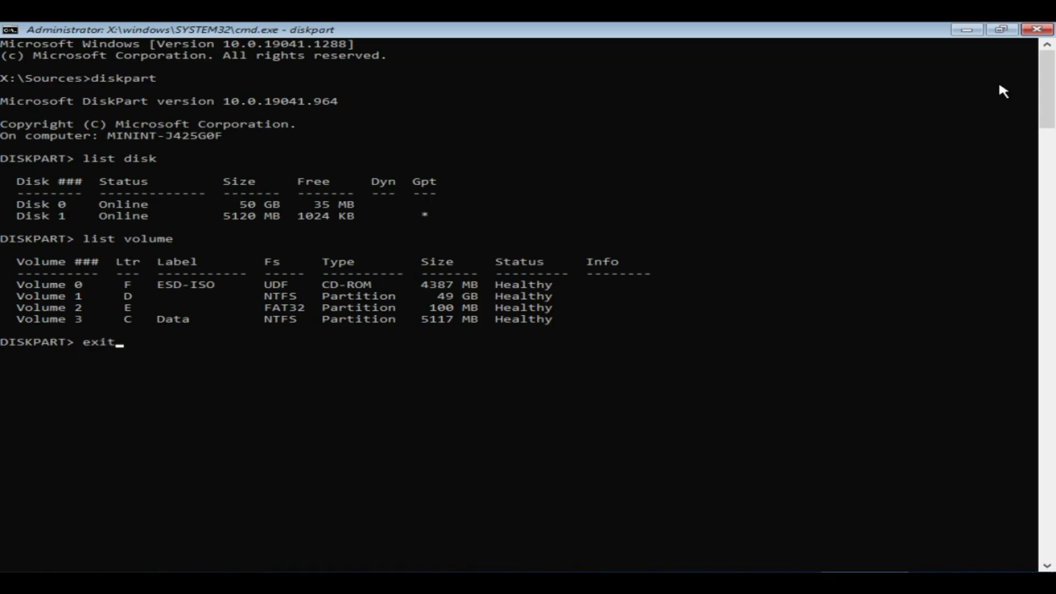
Step: Exit DiskPart, check D:\ holds Windows, and run bcdboot d:\windows /l us-en /s e: /f bios
key(Return)
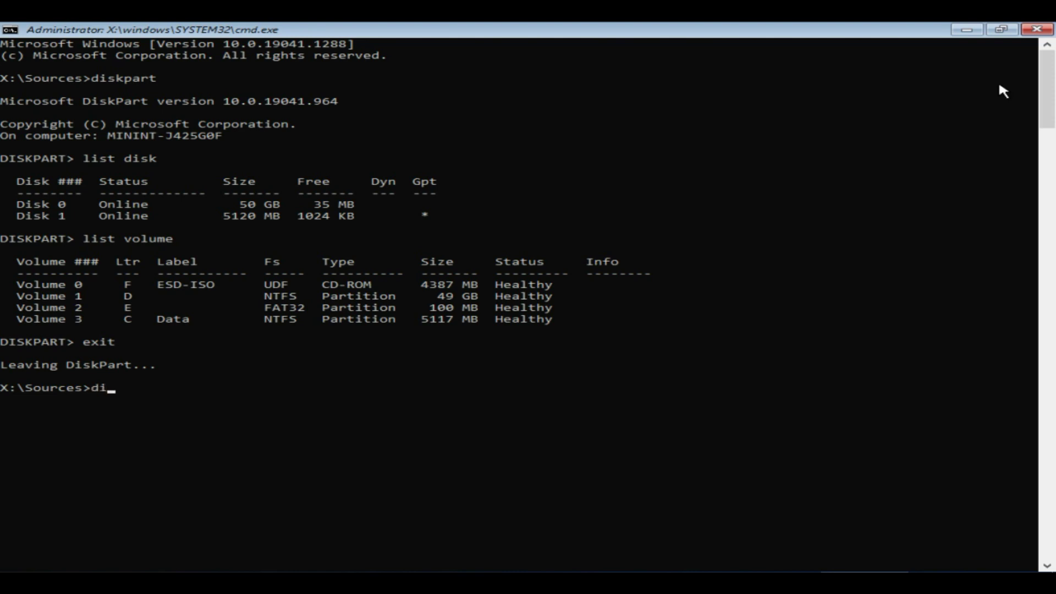
text(dir )
text(d:\)
key(Return)
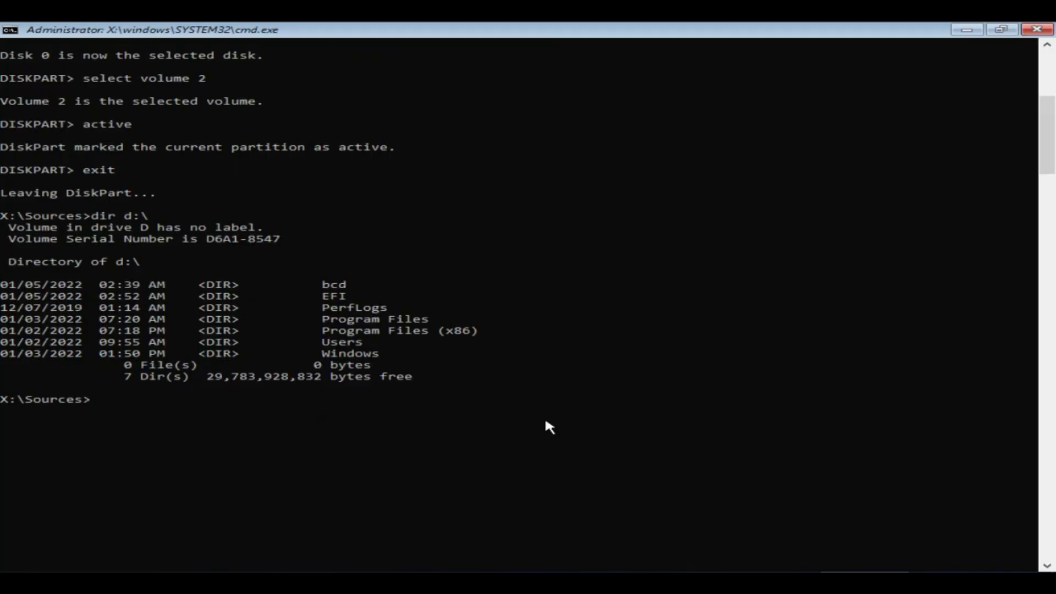
text(bcdboot )
text(d:\windows)
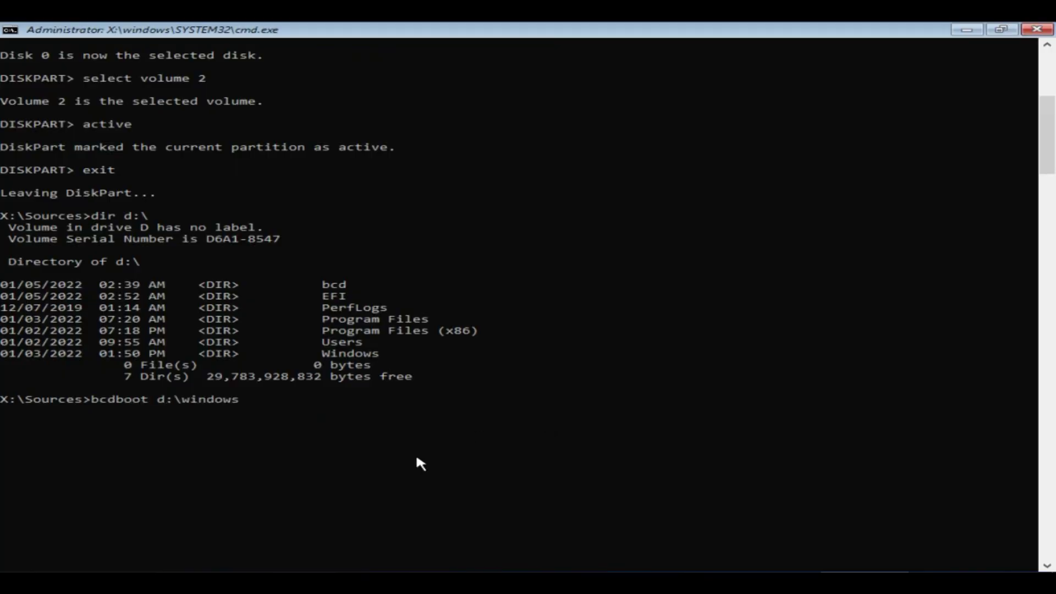
text( /l us-en)
text( /s e: /f)
text( bios)
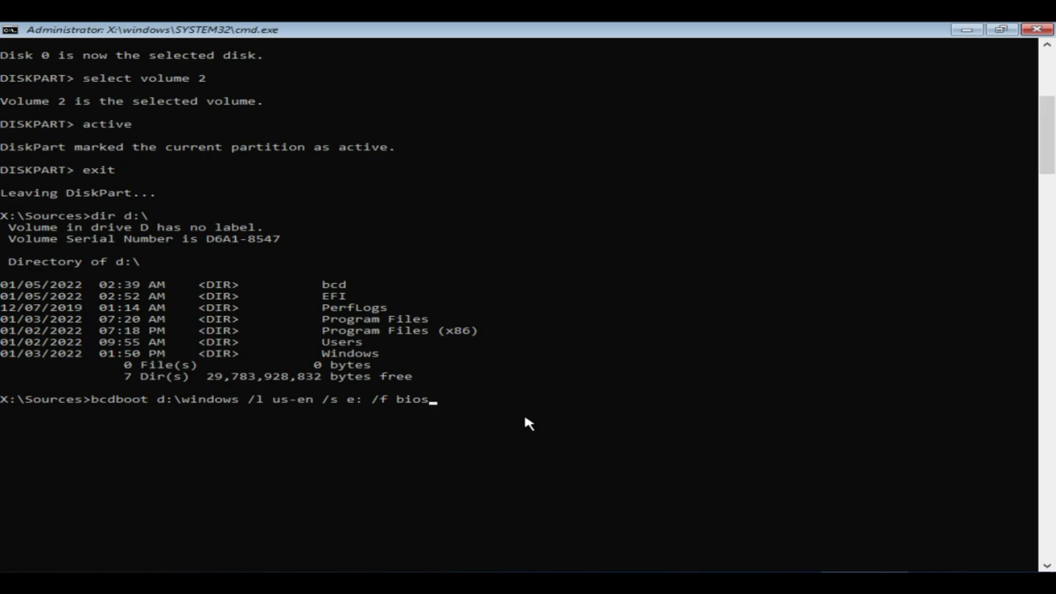
key(Return)
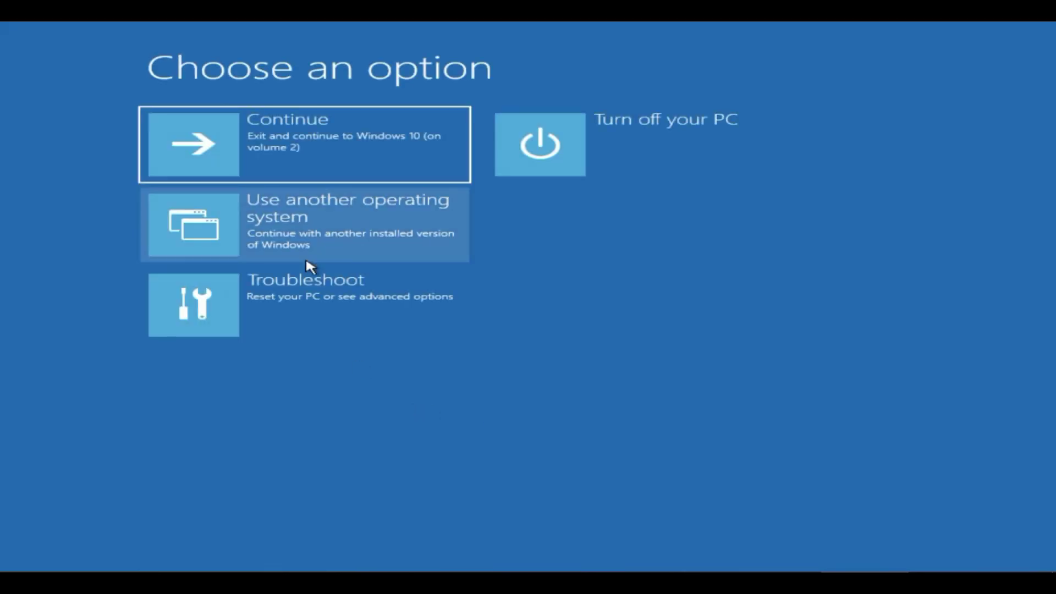
Step: Continue to Windows 10 and dismiss the lock screen to sign in
click(355, 138)
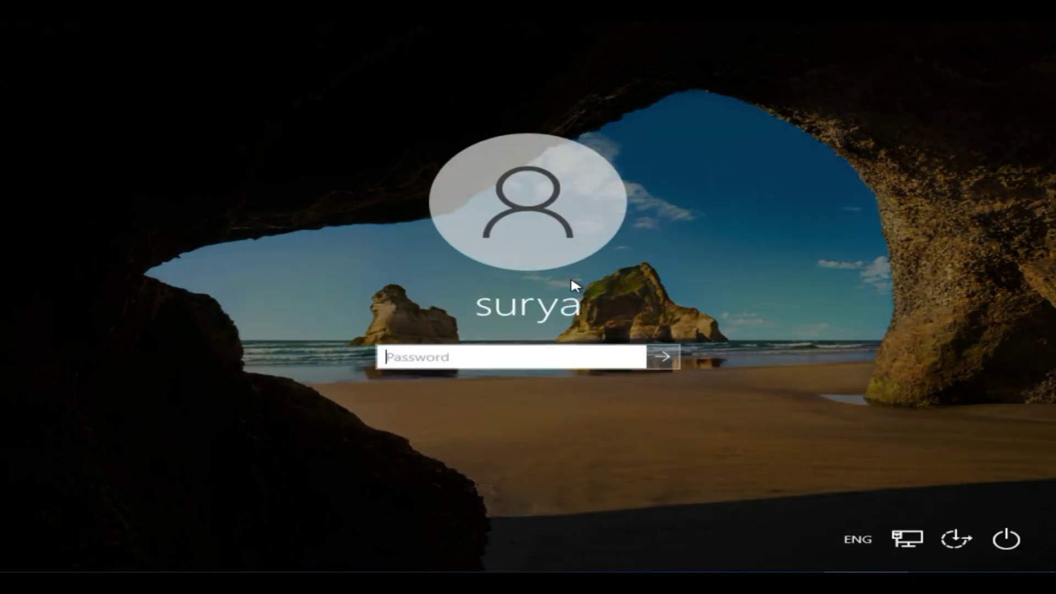
click(569, 351)
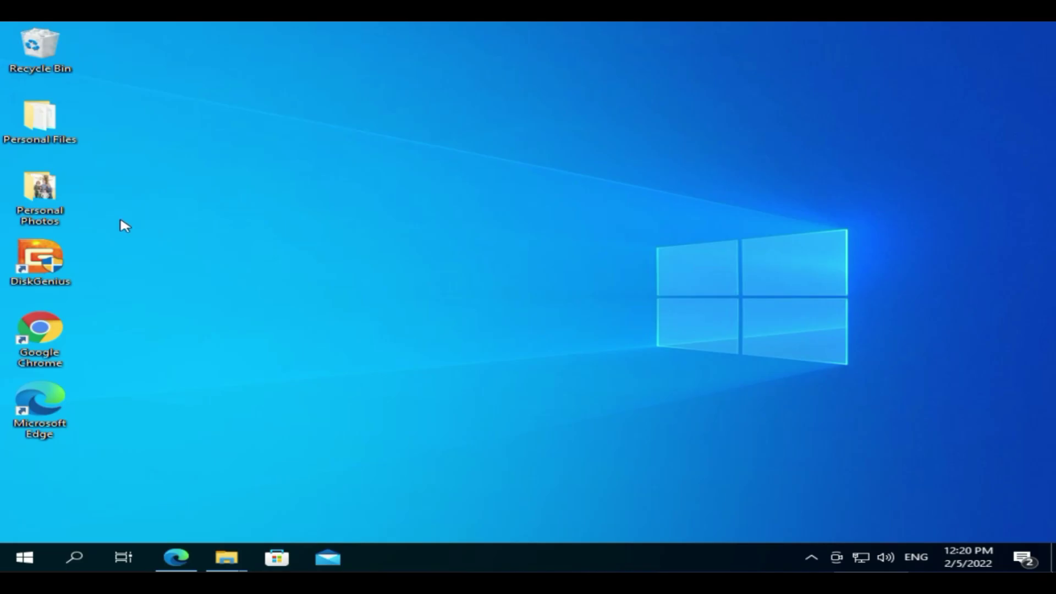
Step: Launch DiskGenius and convert the 5GB disk HD1 to an MBR partition table
double_click(55, 261)
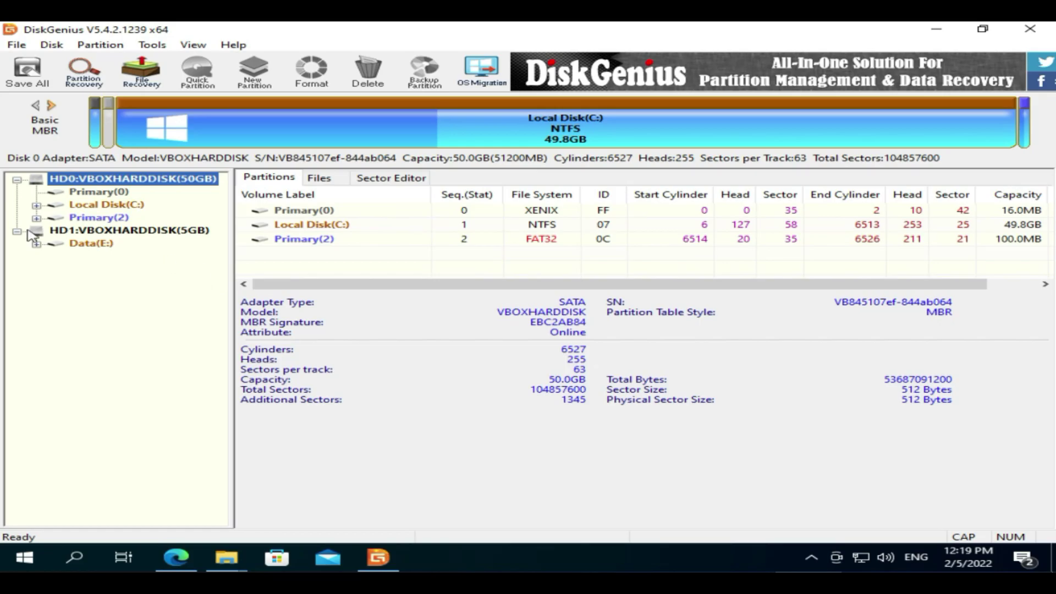
click(108, 232)
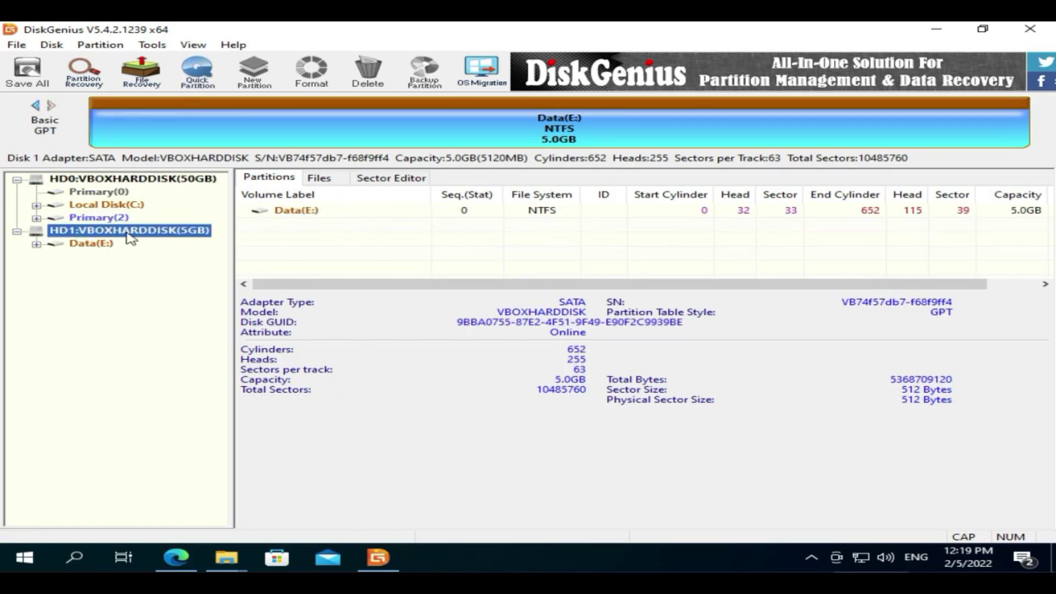
right_click(124, 238)
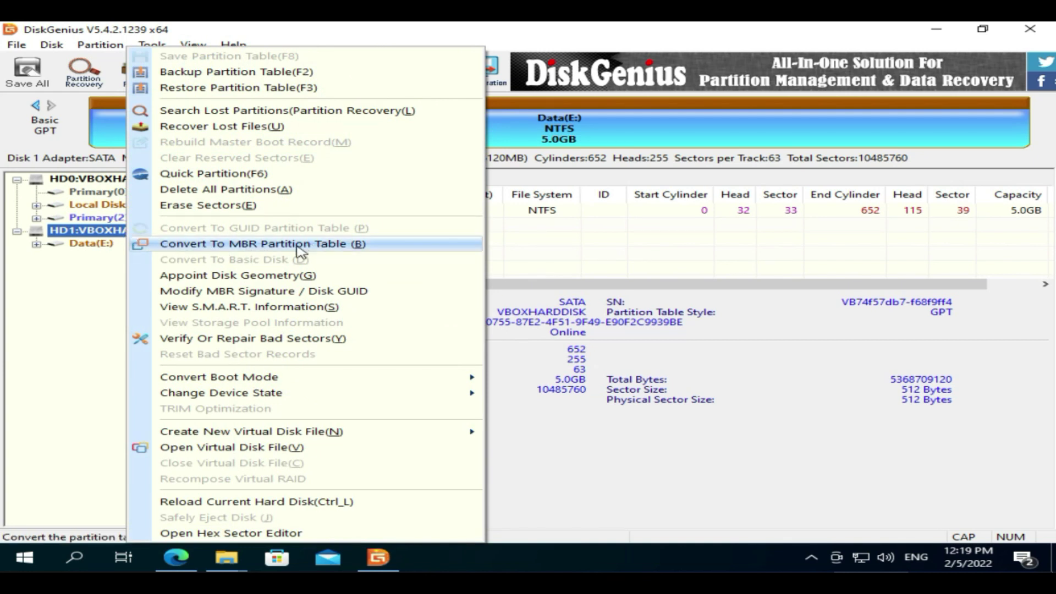
click(313, 245)
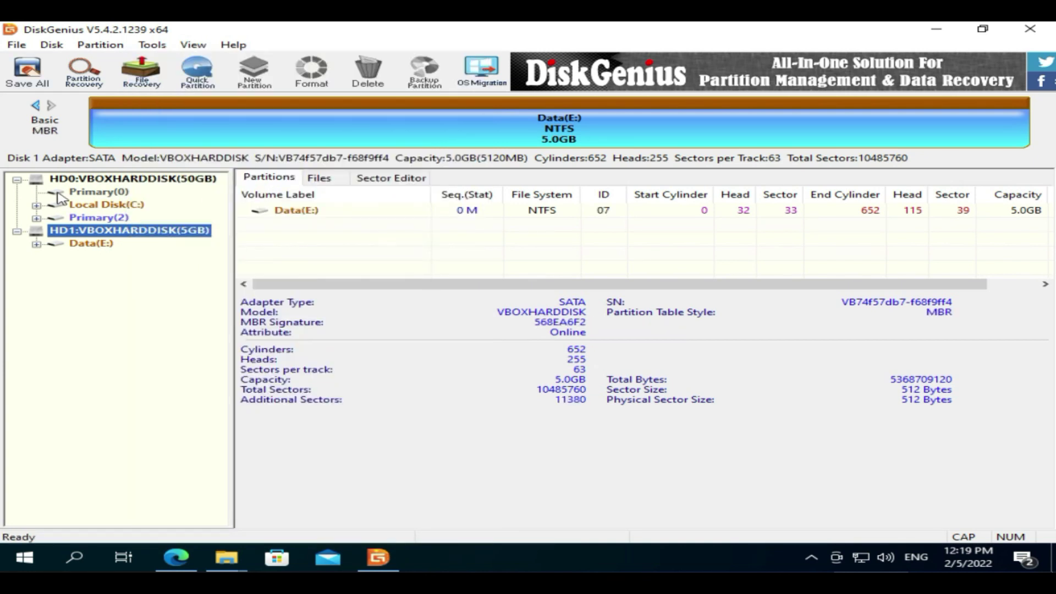
Step: Save all changes to disk and close DiskGenius
click(27, 73)
click(481, 318)
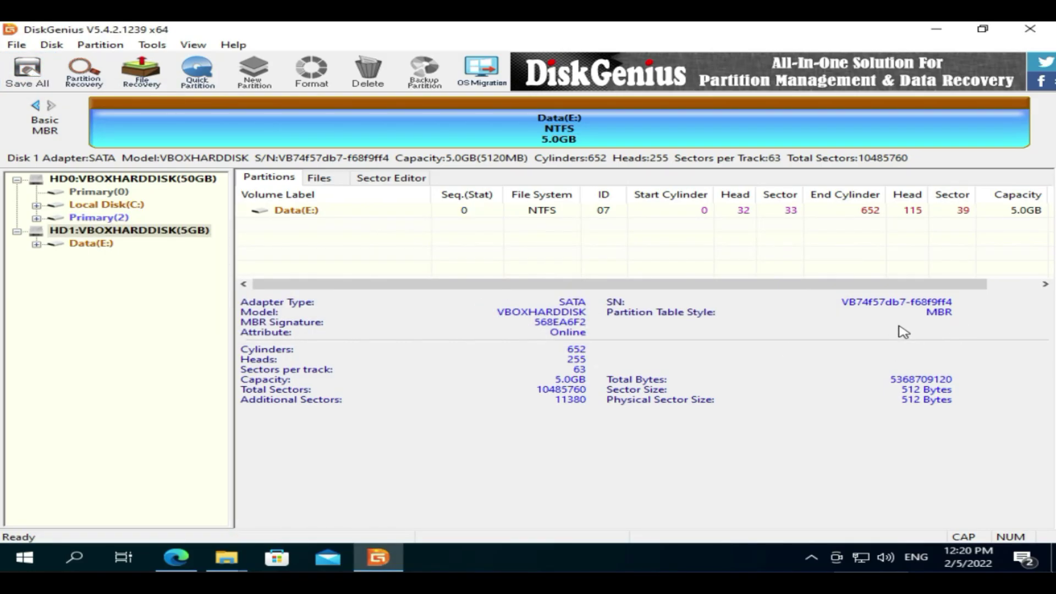
click(1030, 29)
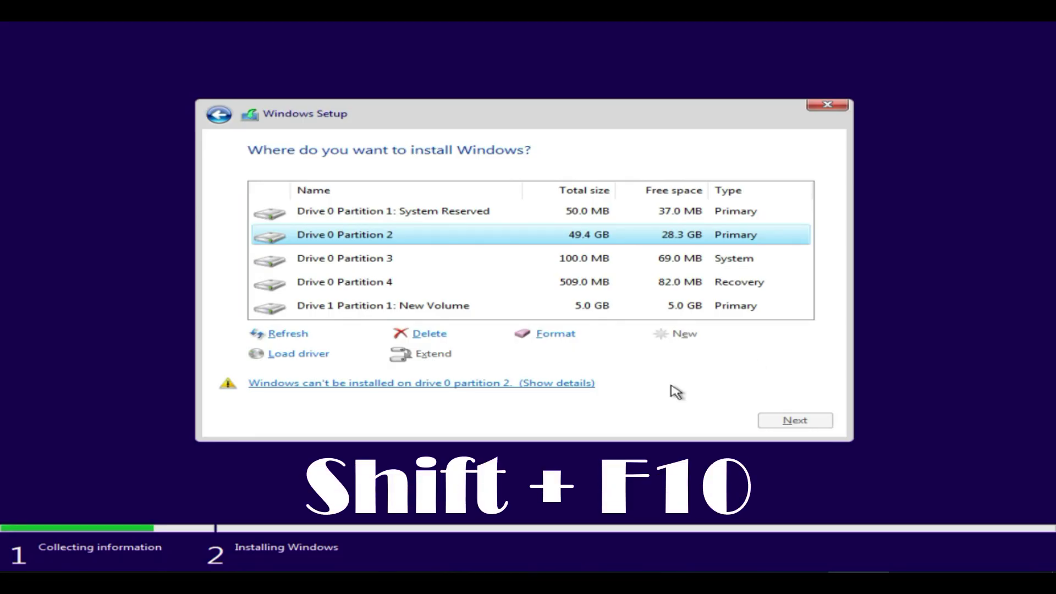
Step: Open a command prompt with Shift+F10, start diskpart and list the disks
key(shift+F10)
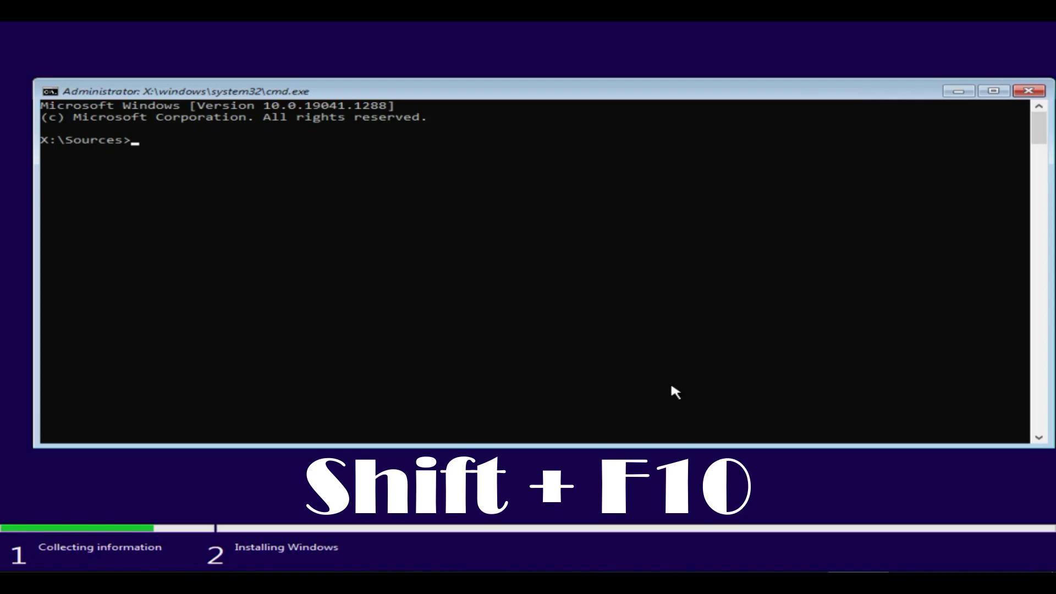
text(diskp)
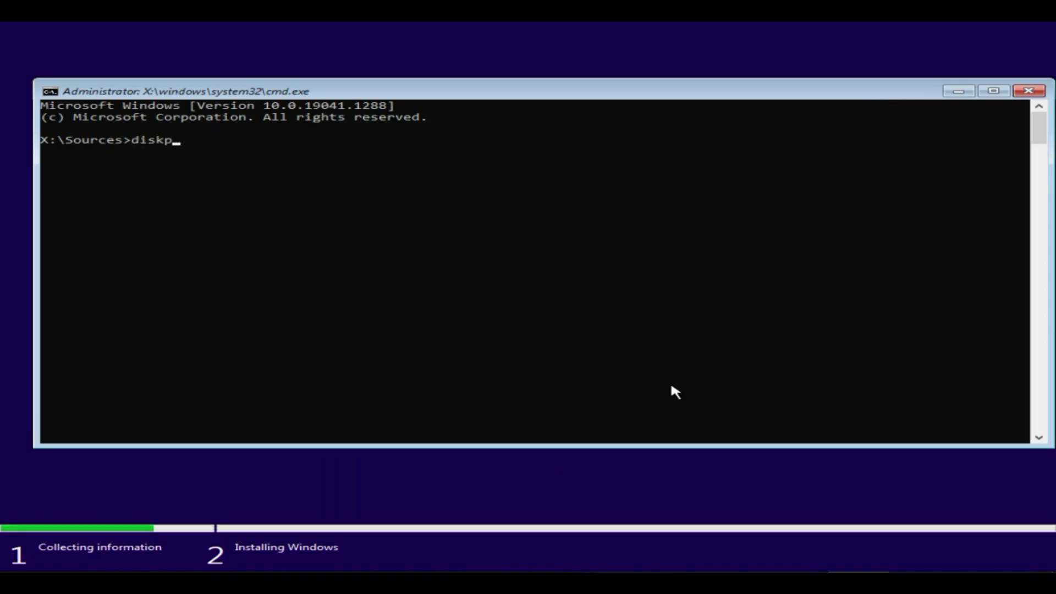
text(art)
key(Return)
text(list )
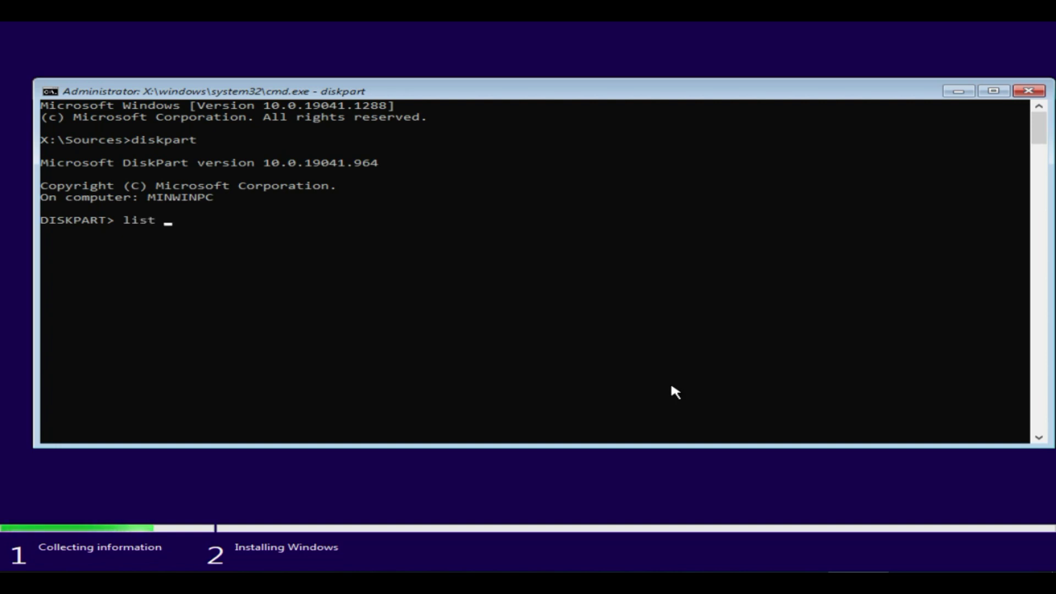
text(disk)
key(Return)
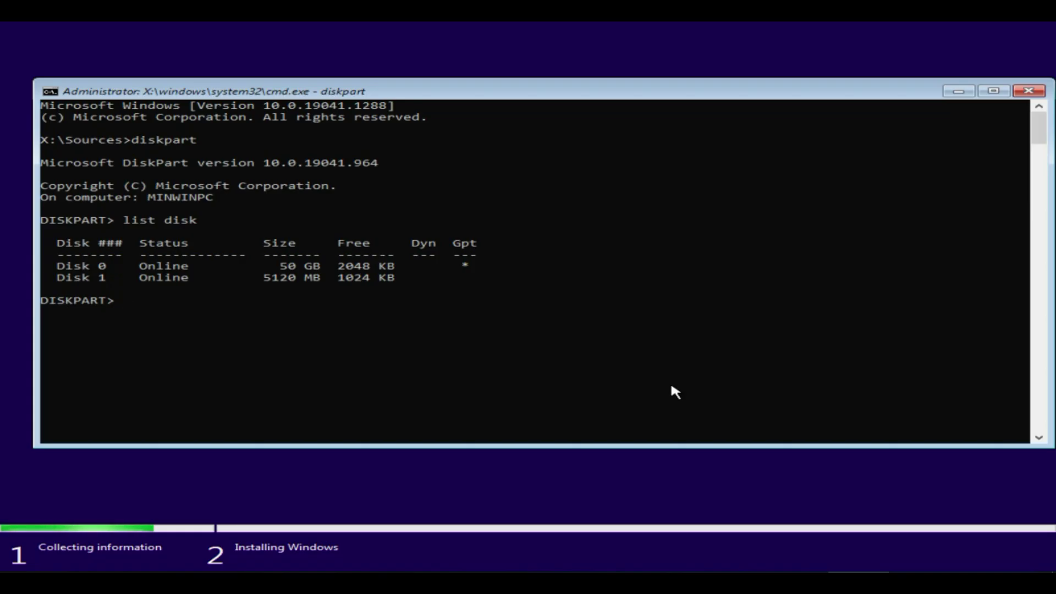
text(selec)
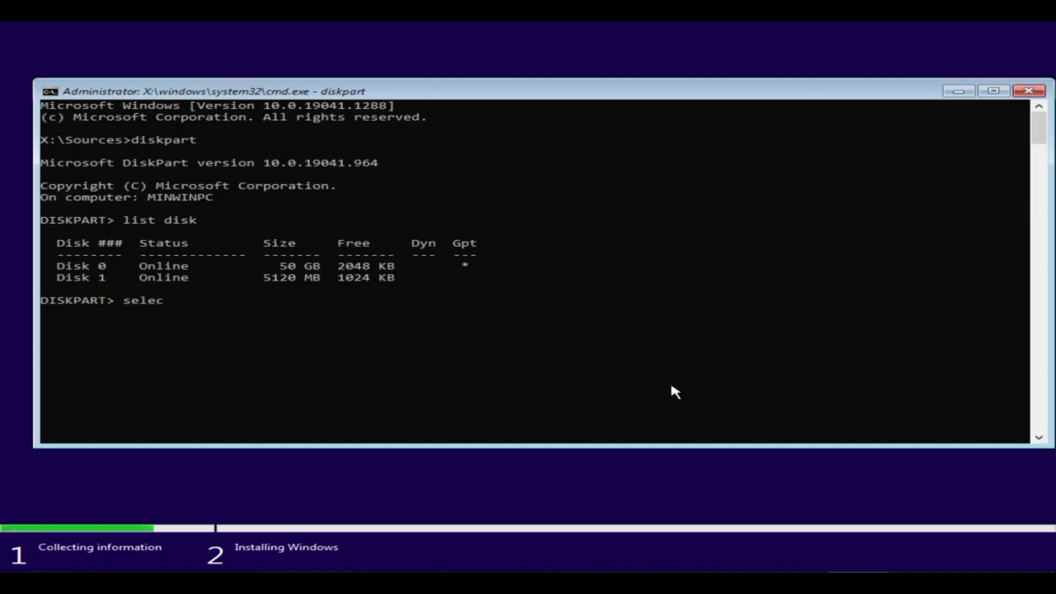
text(t disk 0)
Step: Select disk 0, clean it, convert it to MBR, and clean it again
key(Return)
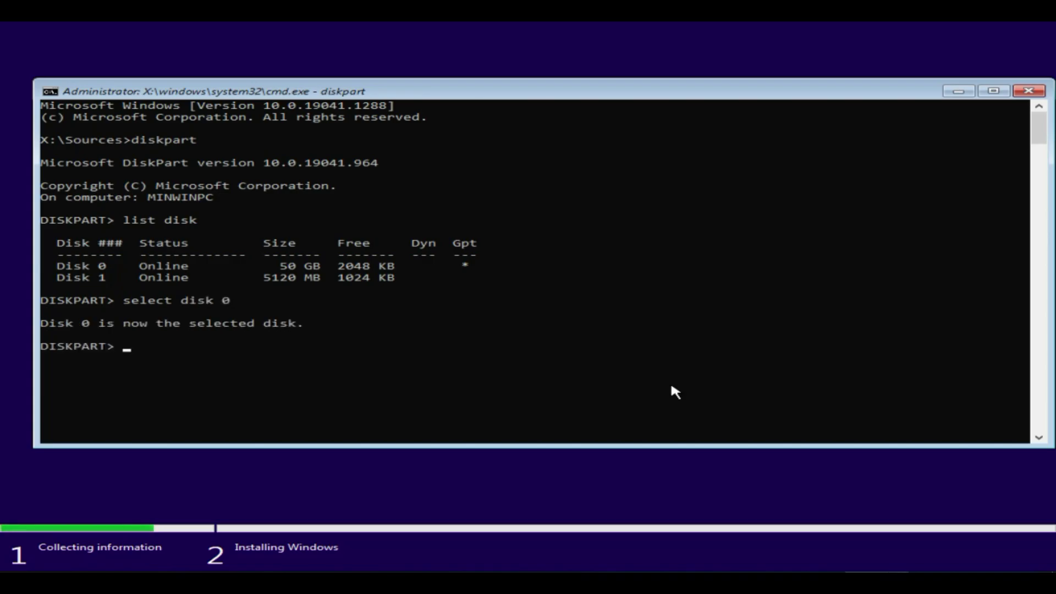
text(clean)
key(Return)
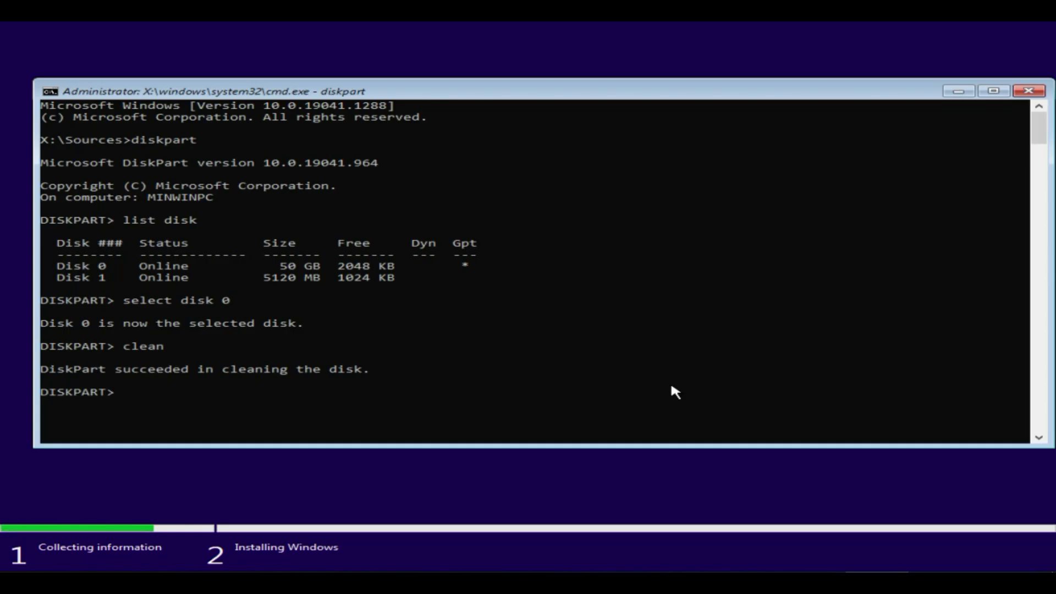
text(convert )
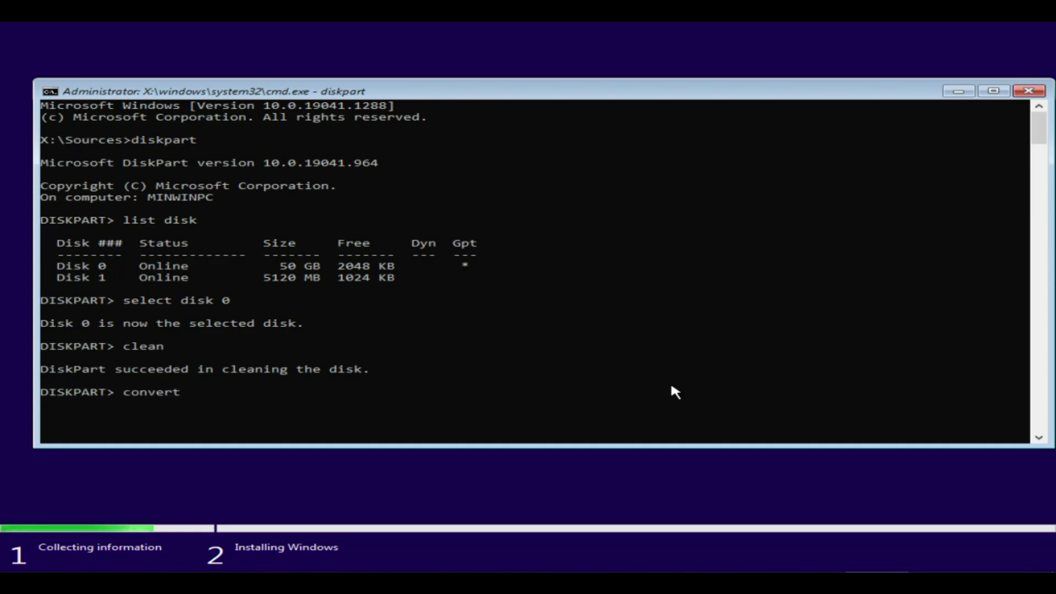
text(mbr)
key(Return)
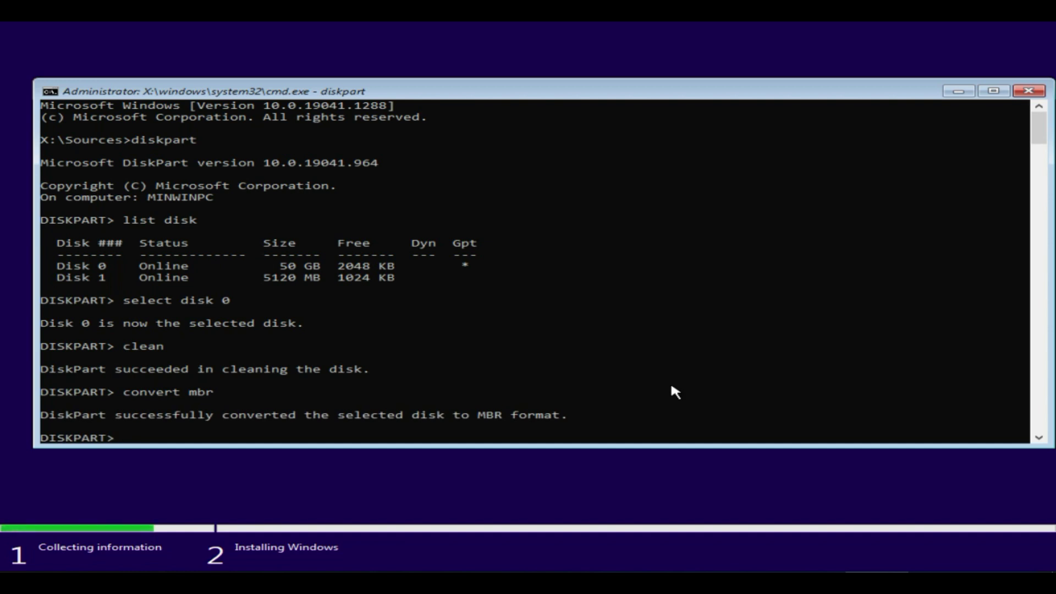
text(clean)
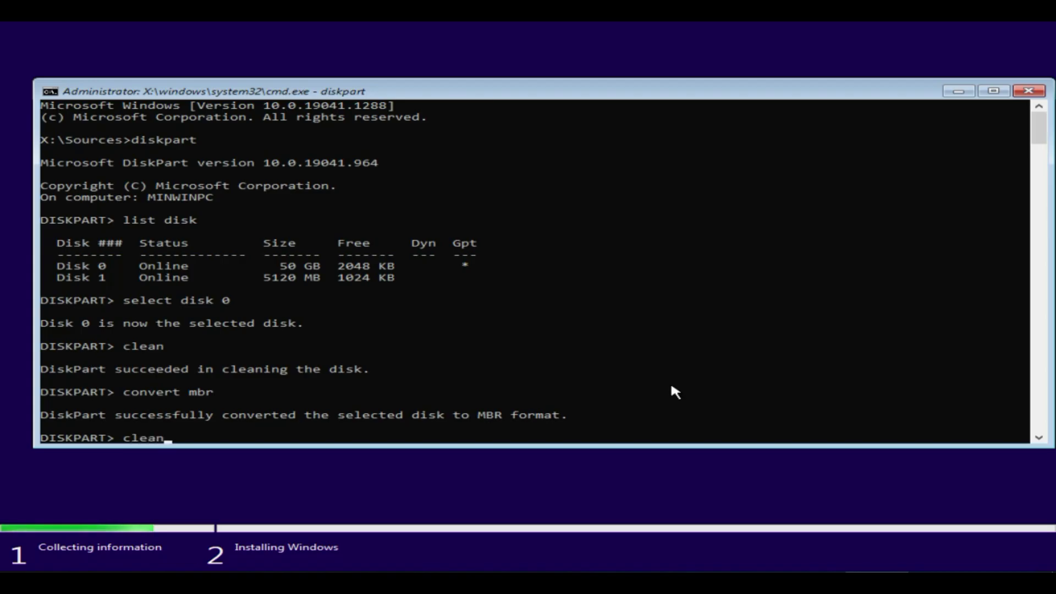
key(Return)
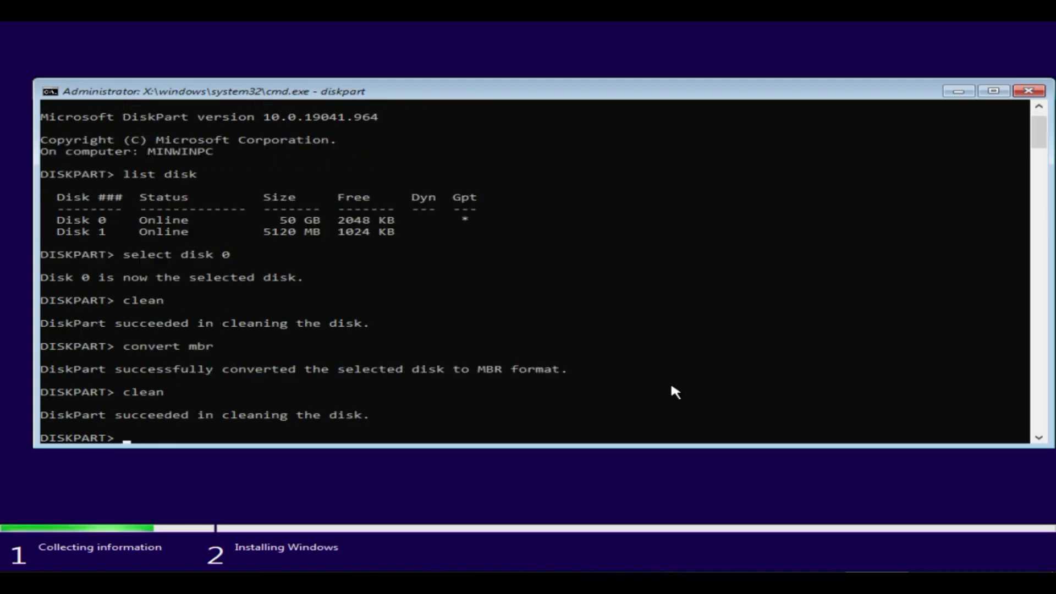
Step: Close the command prompt and confirm quitting Windows Setup
click(1029, 91)
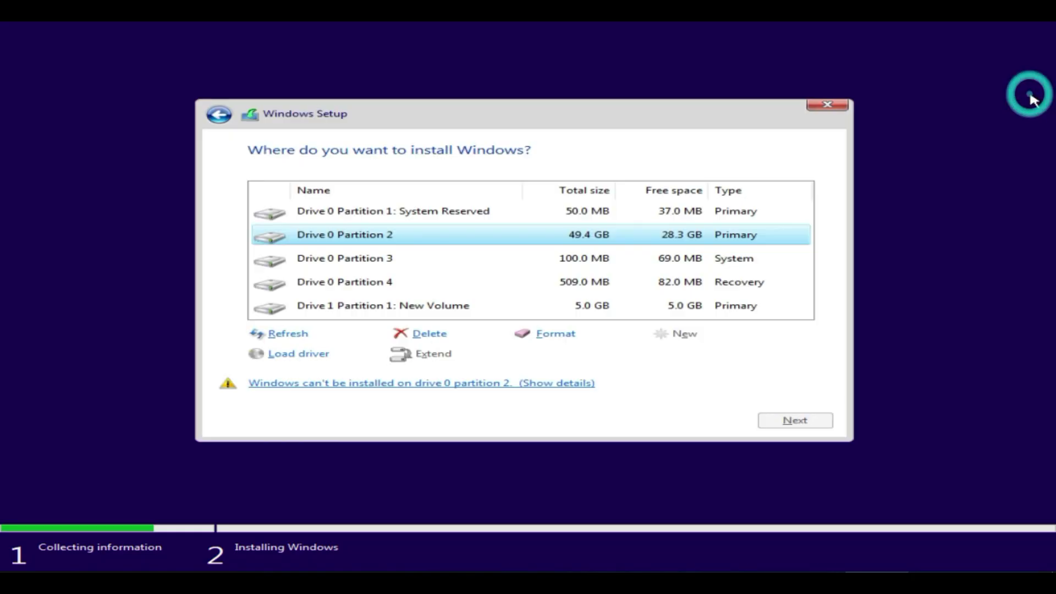
click(834, 105)
click(666, 356)
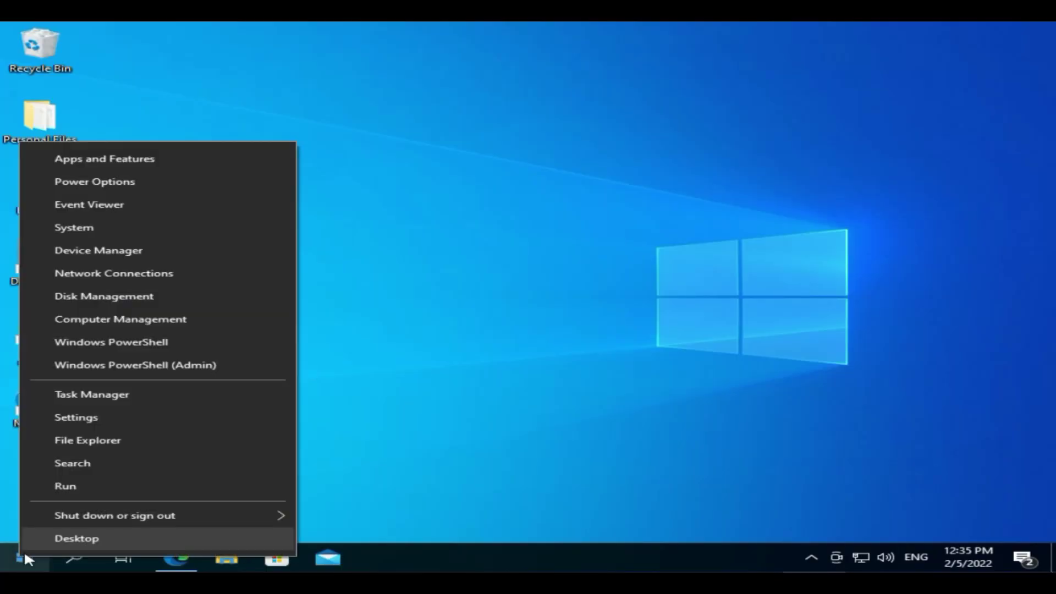
Step: In Disk Management, delete the Data (E:) volume, then convert Disk 1 to an MBR disk
click(173, 288)
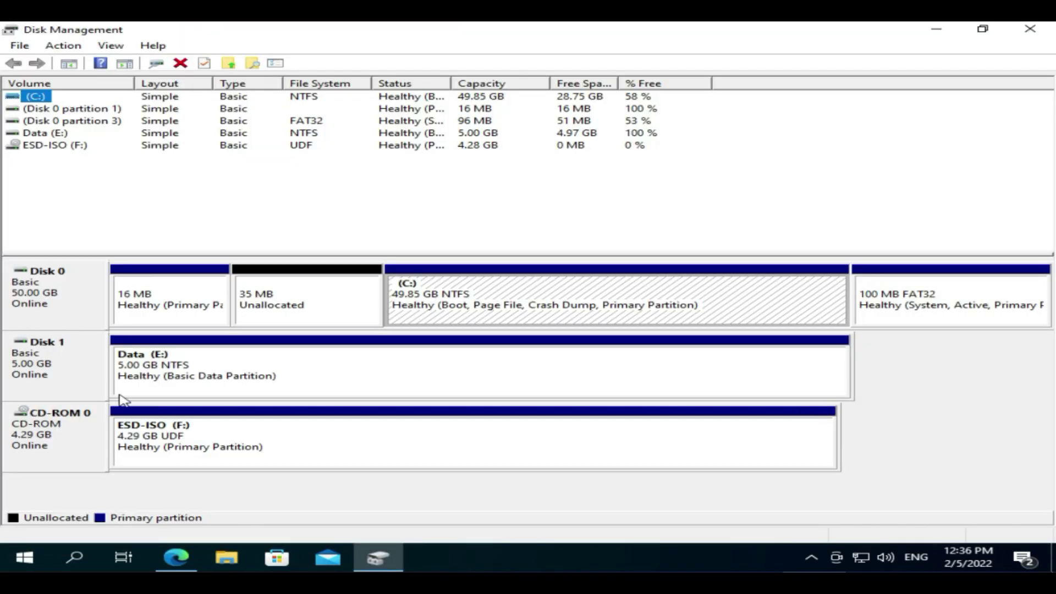
right_click(255, 373)
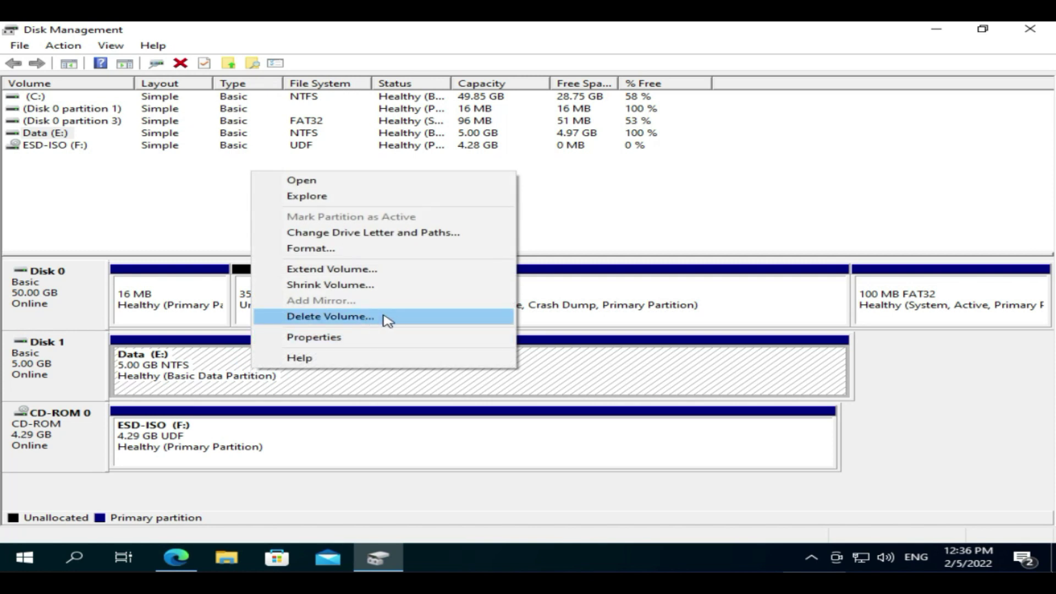
click(393, 321)
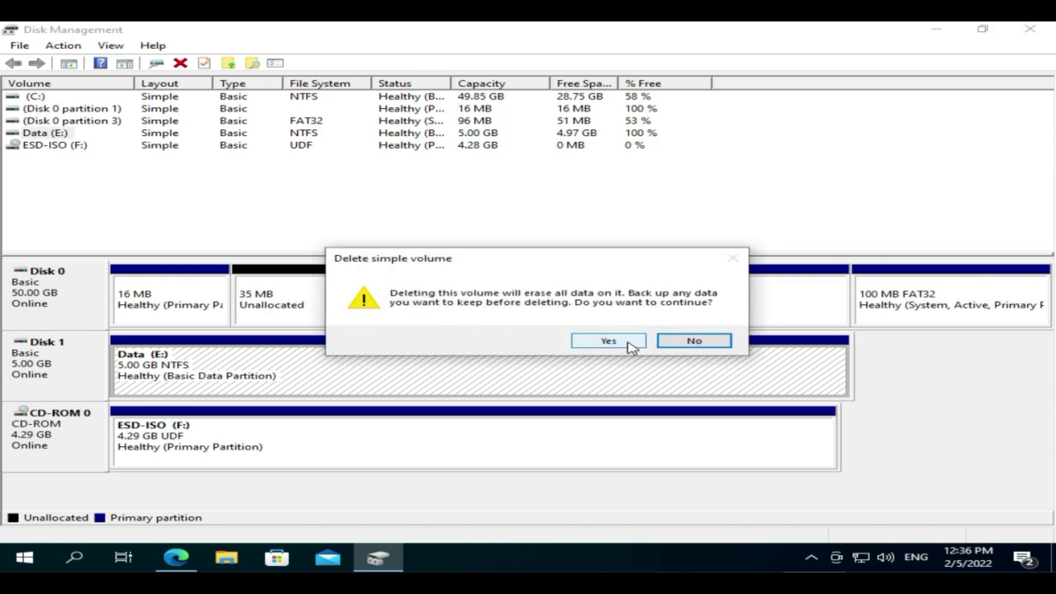
click(627, 342)
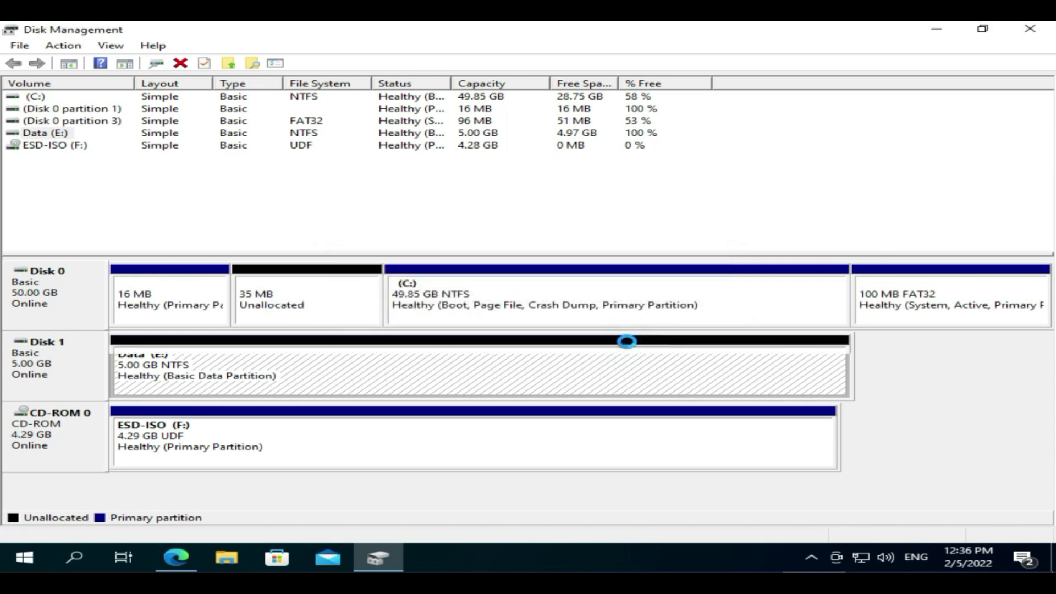
right_click(60, 382)
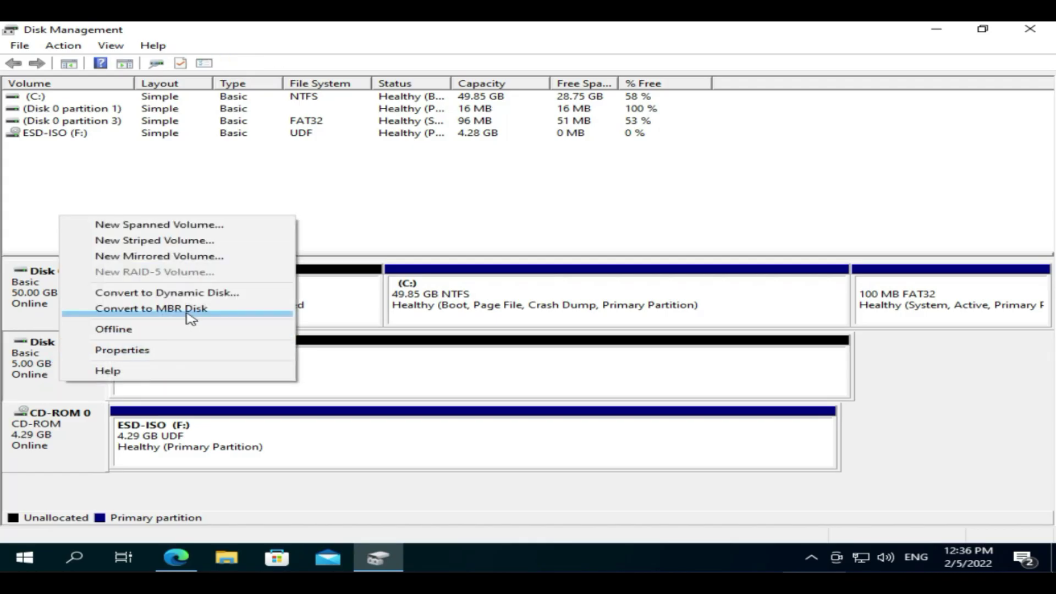
click(232, 315)
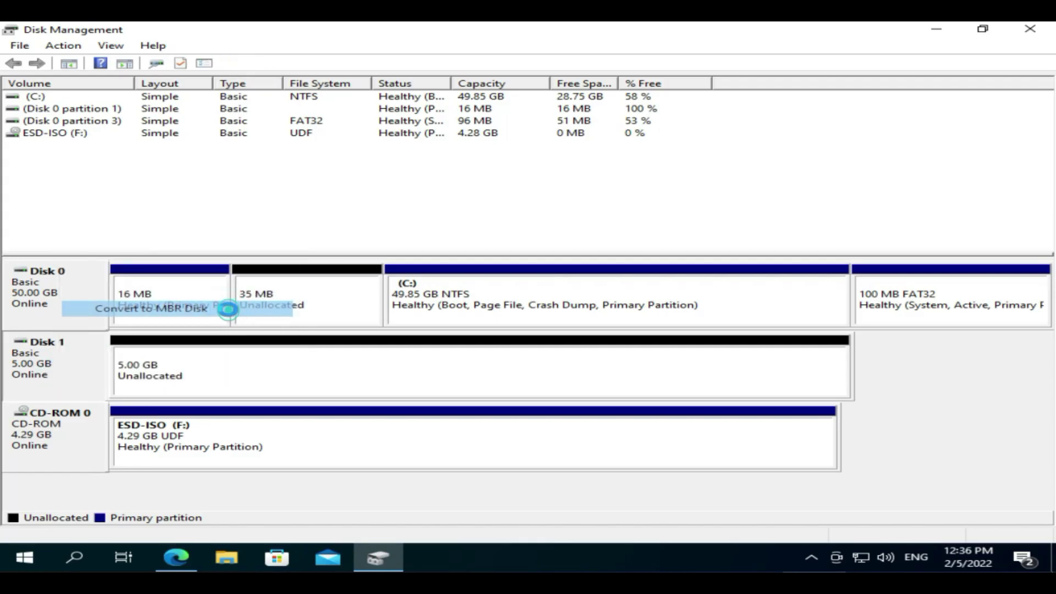
Step: Create a simple volume on Disk 1's 5 GB unallocated space, keeping the wizard's default size and settings
right_click(252, 382)
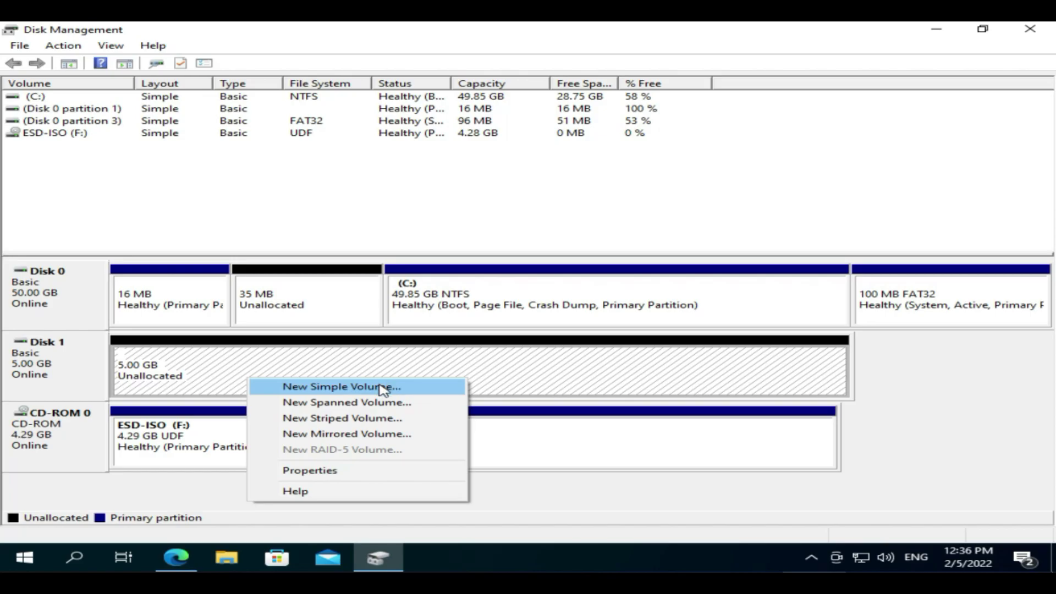
click(383, 390)
click(398, 357)
click(399, 356)
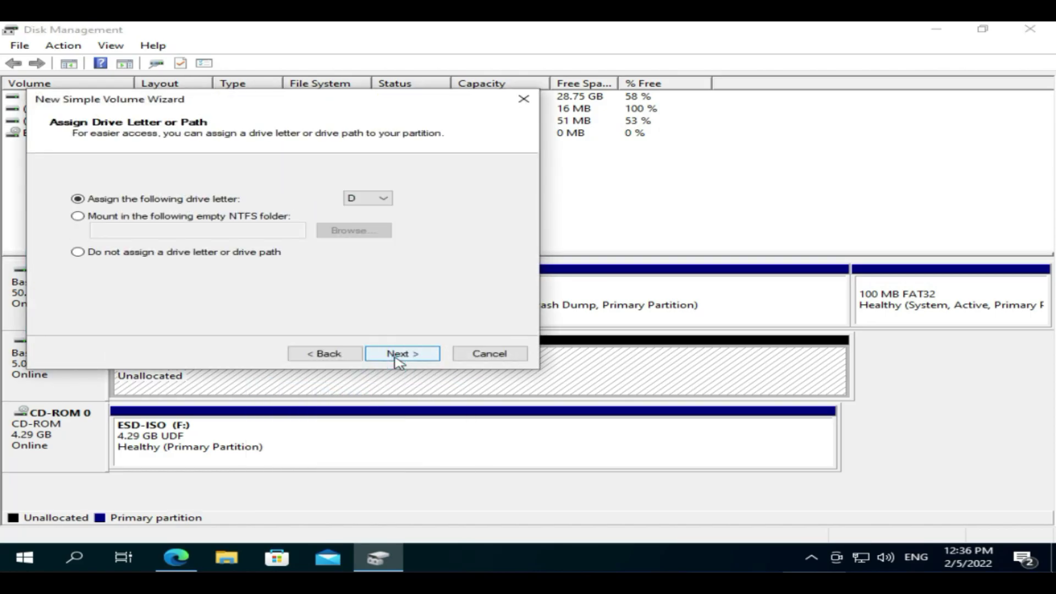
click(399, 357)
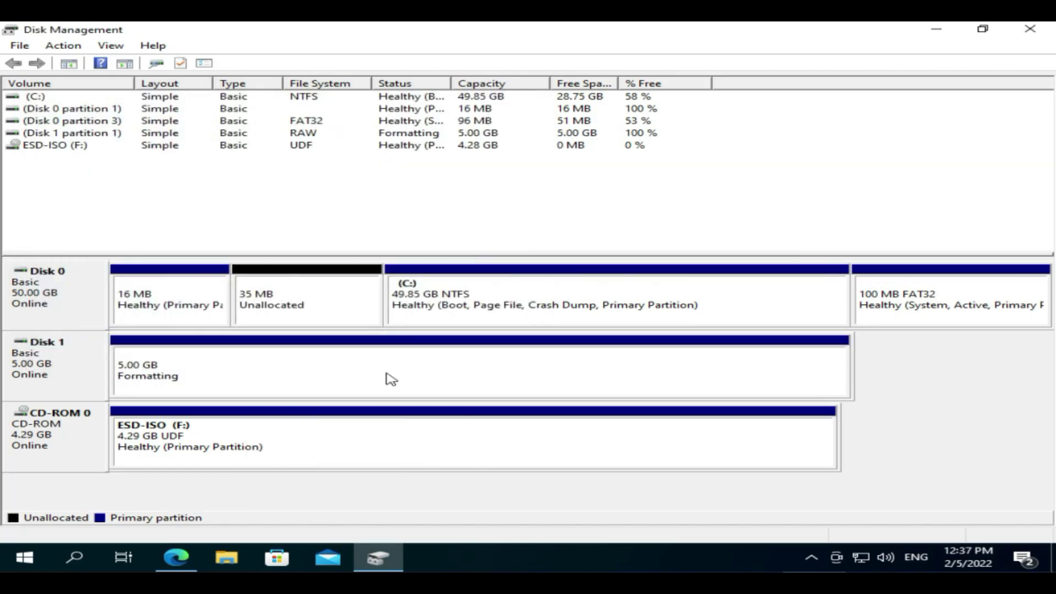